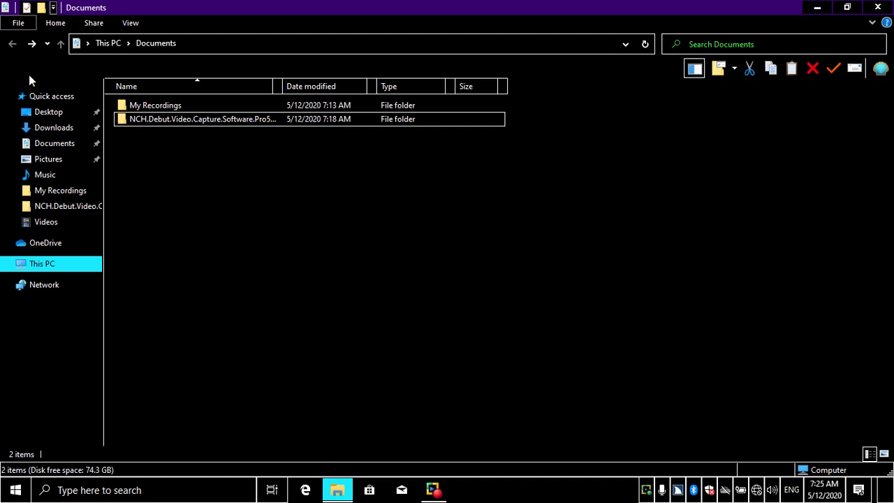
Open the NCH.Debut.Video.Capture.Software.Pro5.16 folder, which lists crack, debutpsetup.exe and serial.txt
key(space)
key(Up)
key(Down)
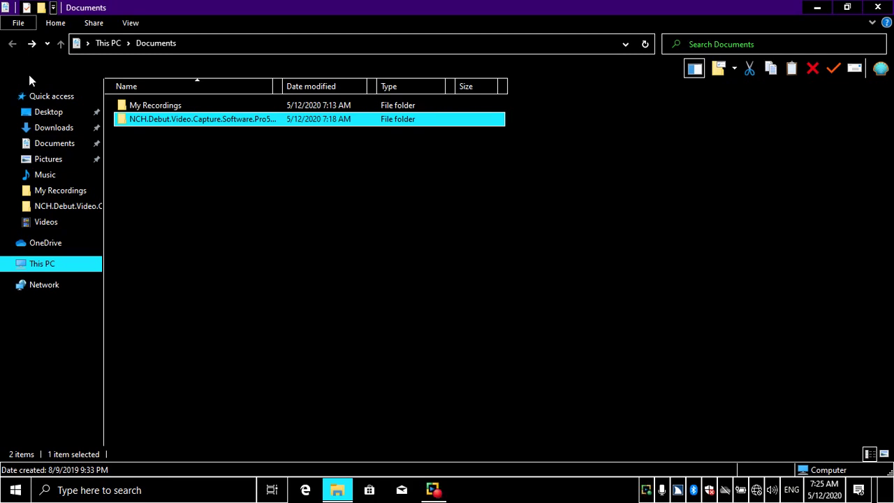
key(Up)
key(Down)
key(Return)
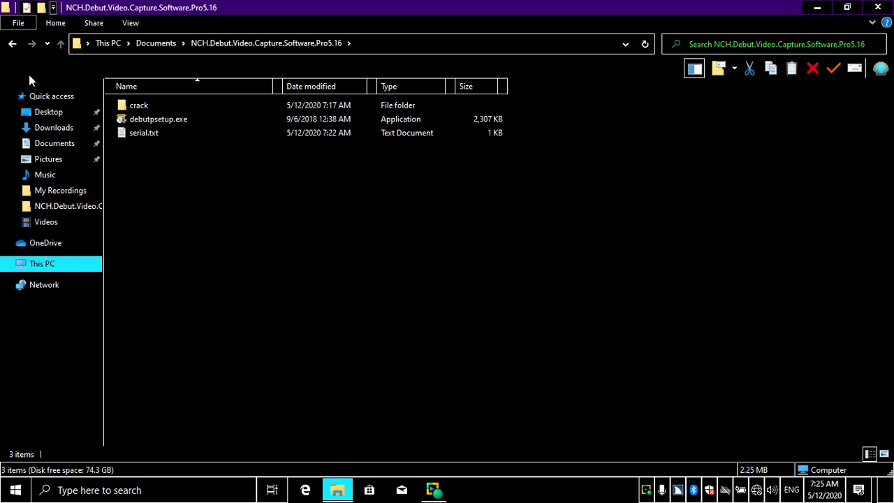
key(Down)
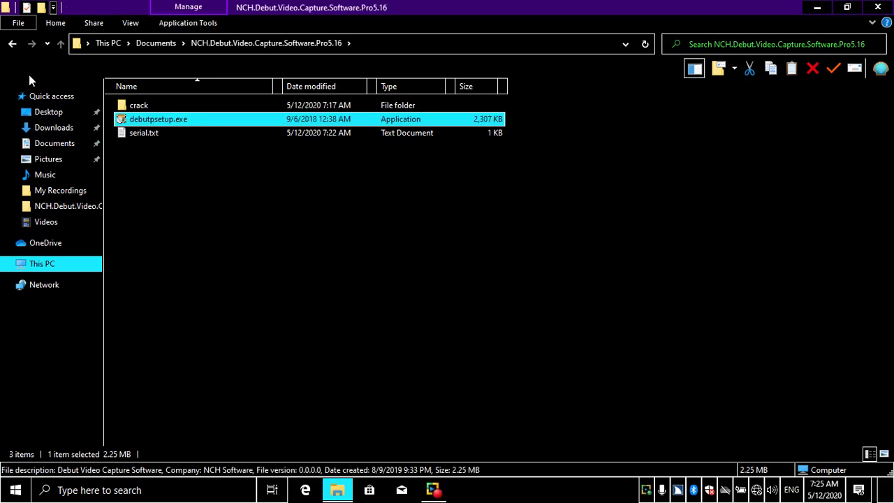
key(Up)
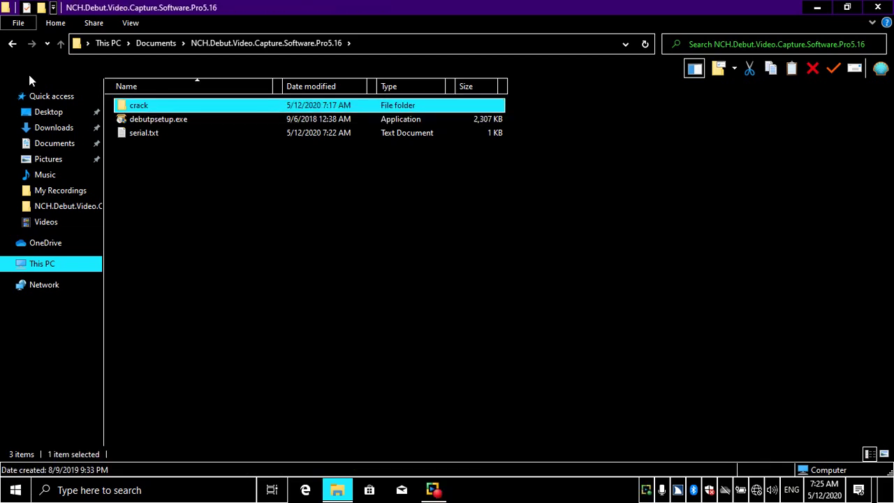
key(Down)
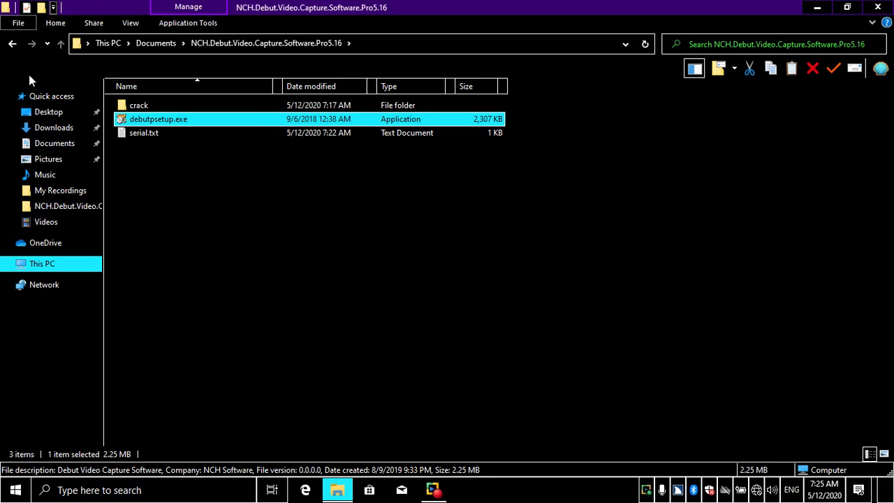
key(Down)
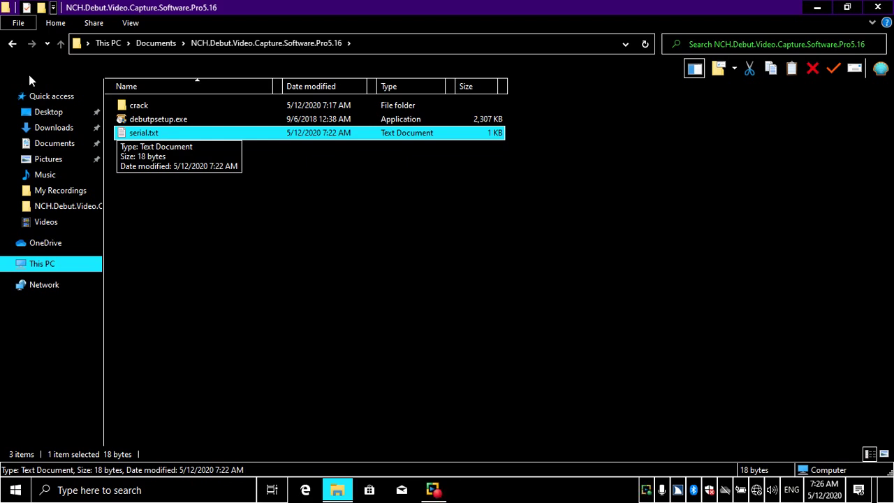
View and select the licence key in serial.txt, close Notepad, and select debutpsetup.exe
key(Return)
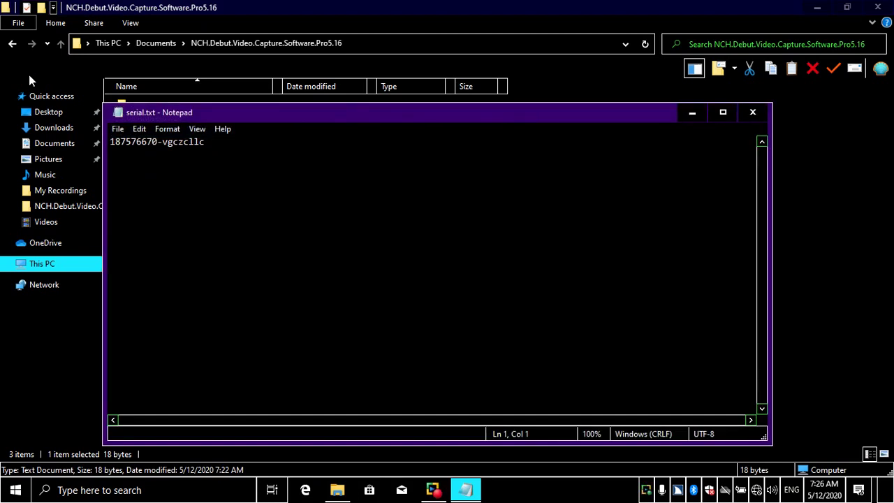
key(ctrl+a)
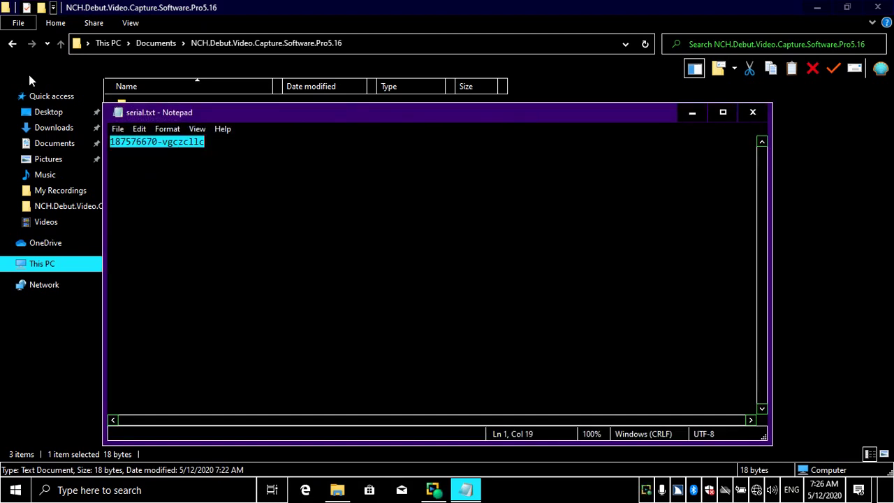
key(alt+F4)
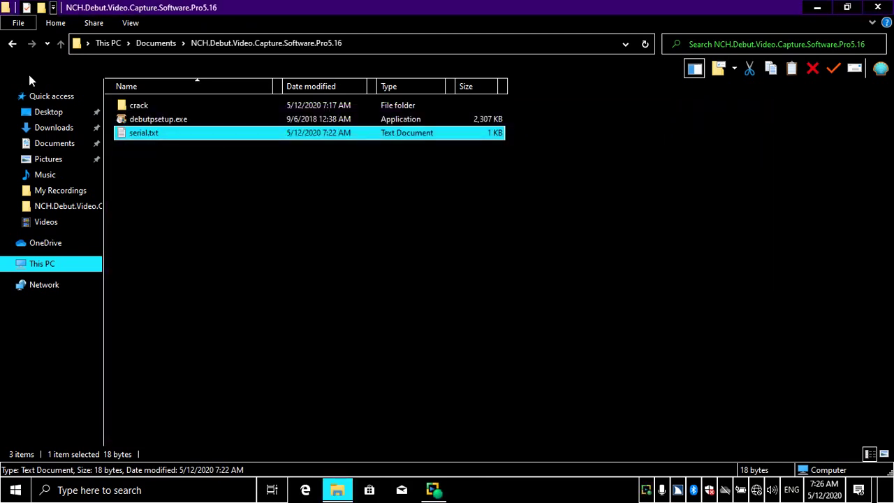
key(Up)
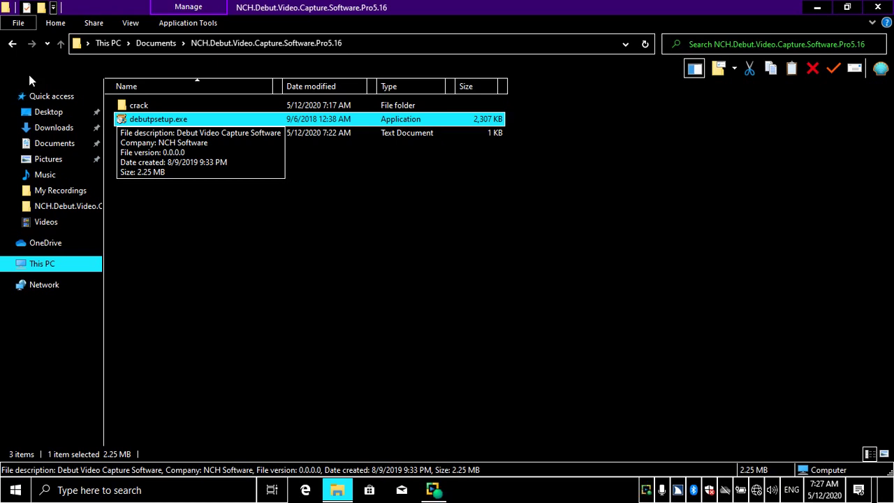
Run debutpsetup.exe and install Debut v5.16 with the license terms accepted
key(Return)
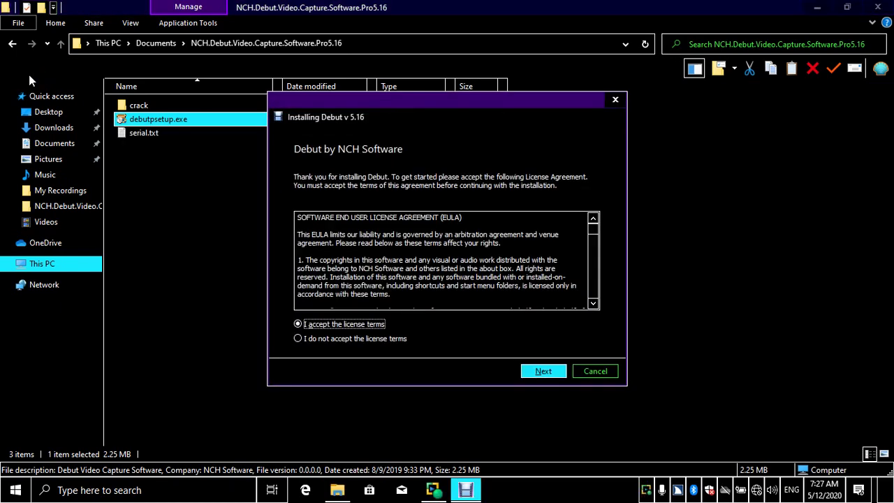
key(Down)
key(Up)
key(Return)
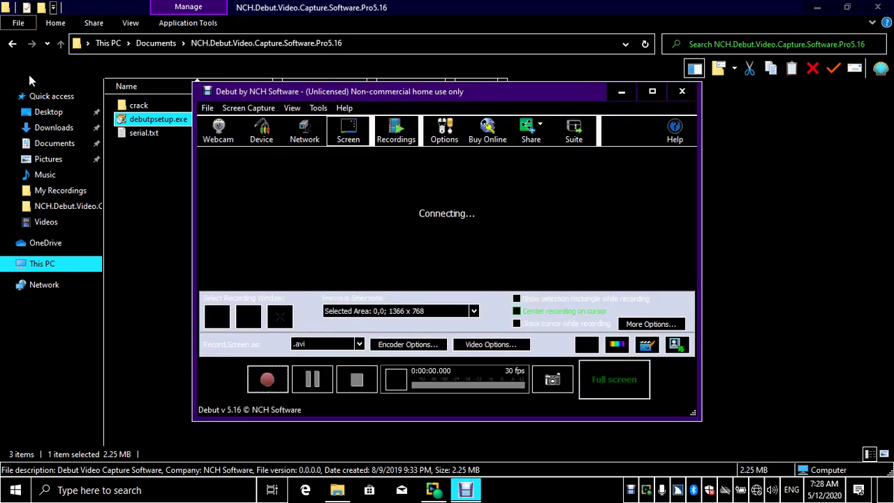
Close the newly launched unlicensed Debut and return to the software folder
key(alt+Tab)
key(alt+Tab)
key(alt+F4)
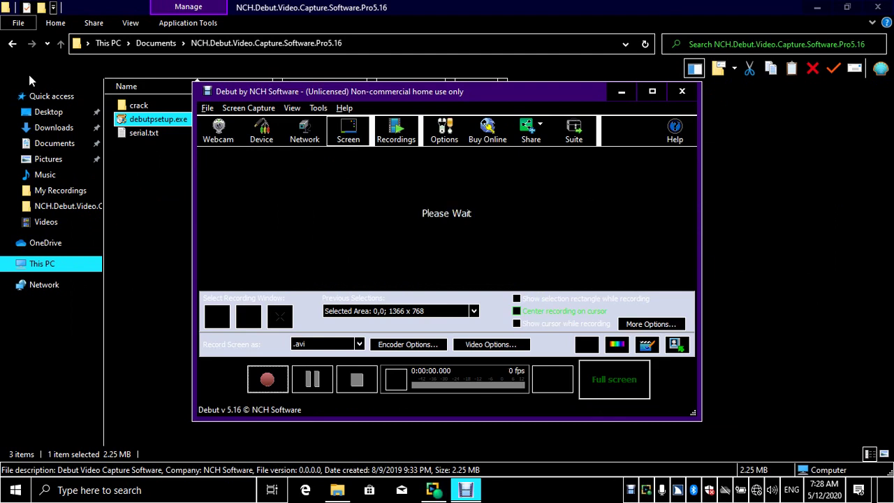
key(Up)
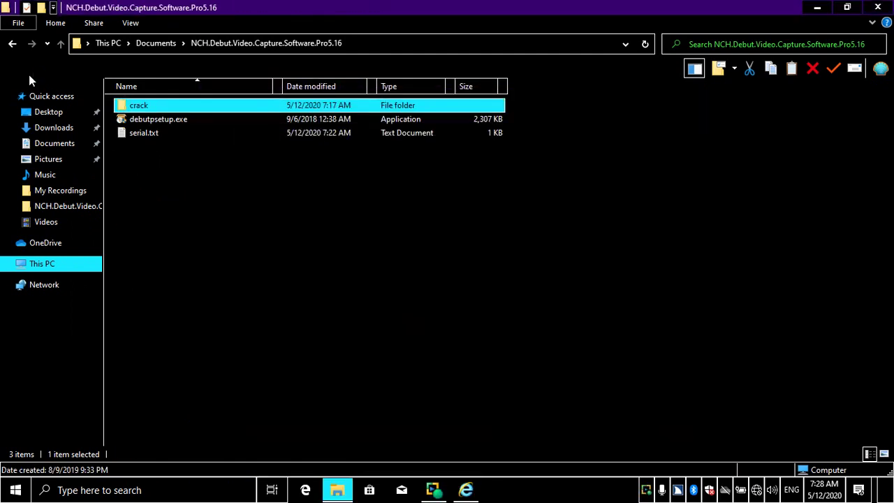
Copy debut.exe from the crack folder and open the shortcut's location, Program Files (x86)\NCH Software\Debut
key(Return)
key(Down)
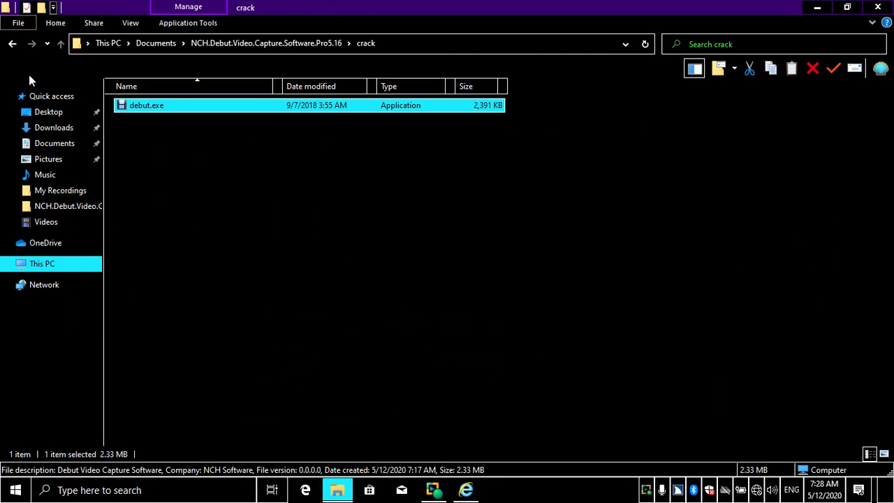
key(super+d)
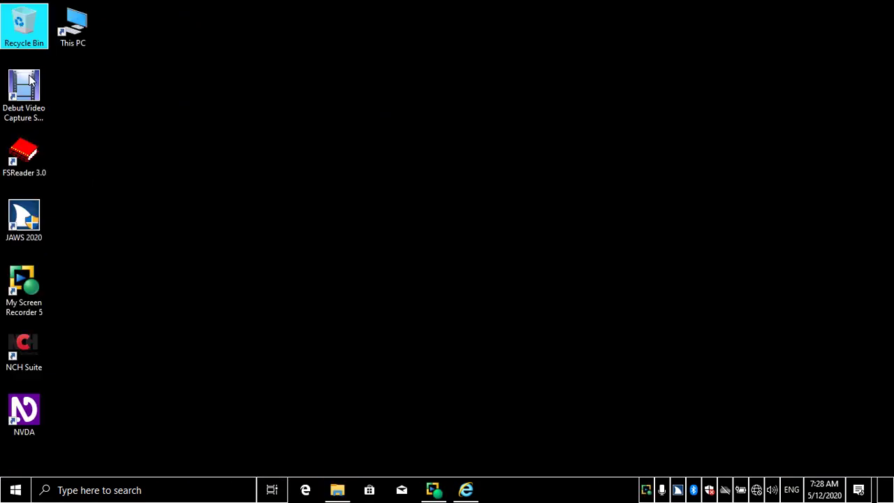
click(29, 80)
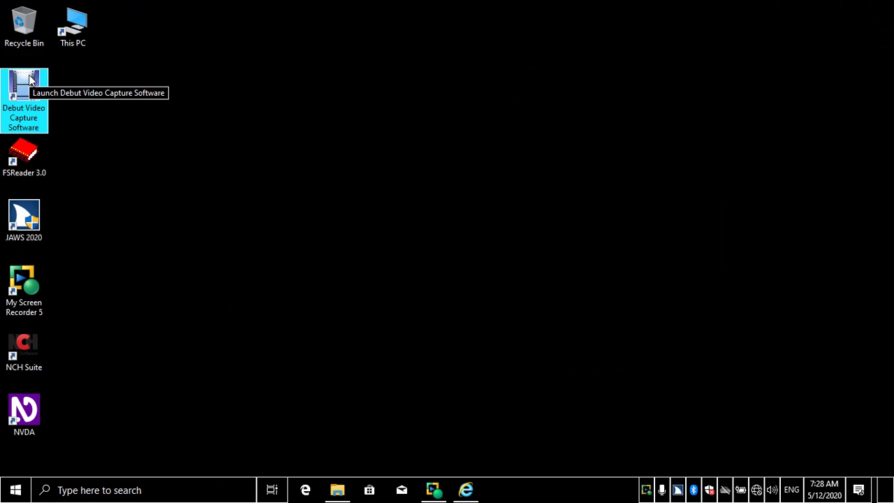
key(alt+Return)
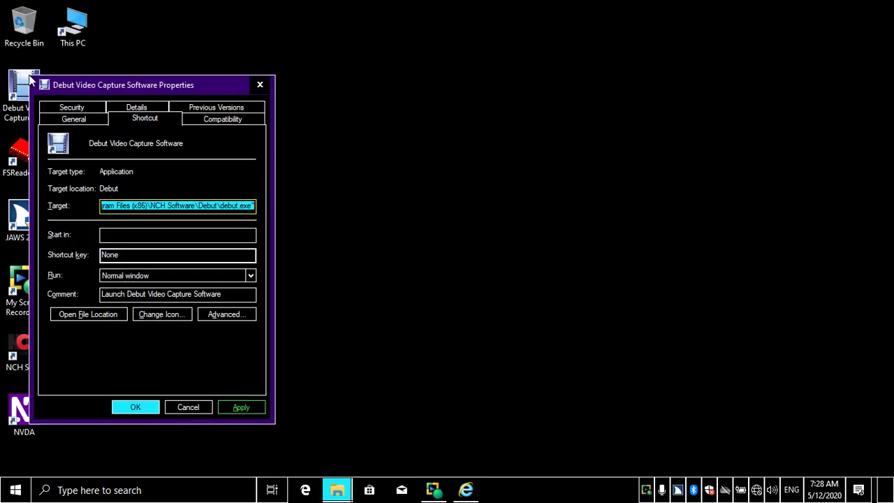
key(alt+f)
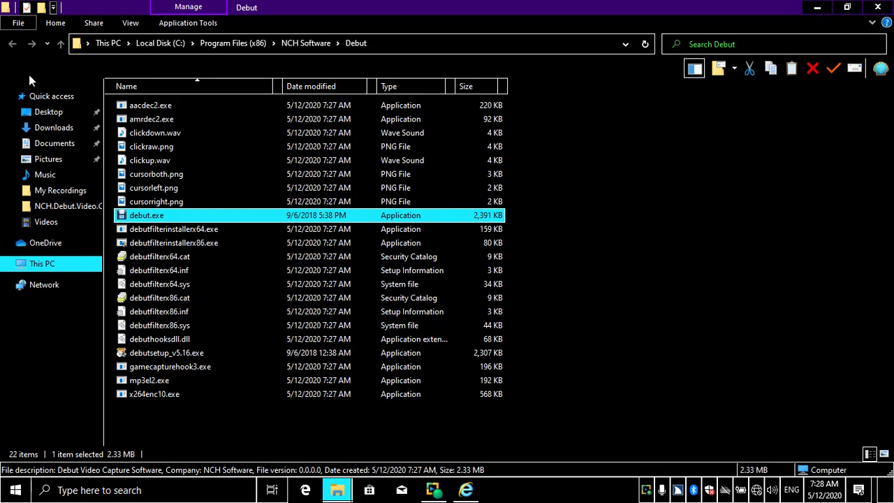
Paste debut.exe into the Debut install folder, replacing the existing file with administrator permission
key(ctrl+v)
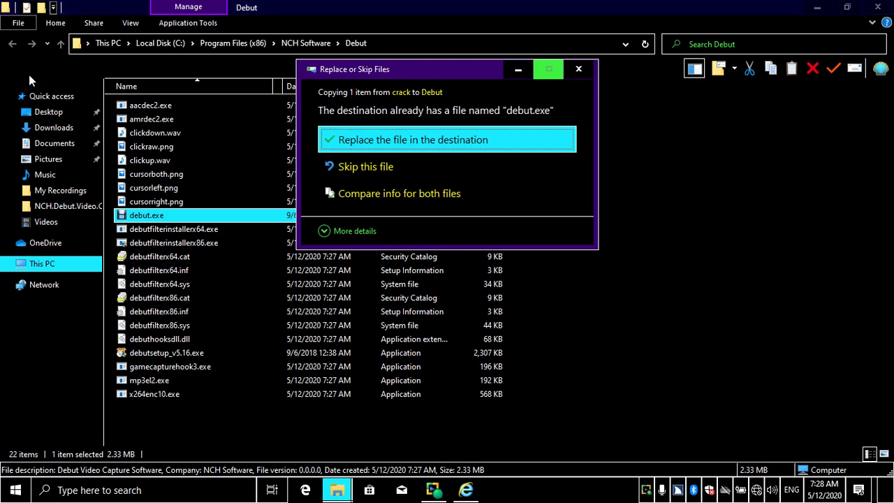
key(Return)
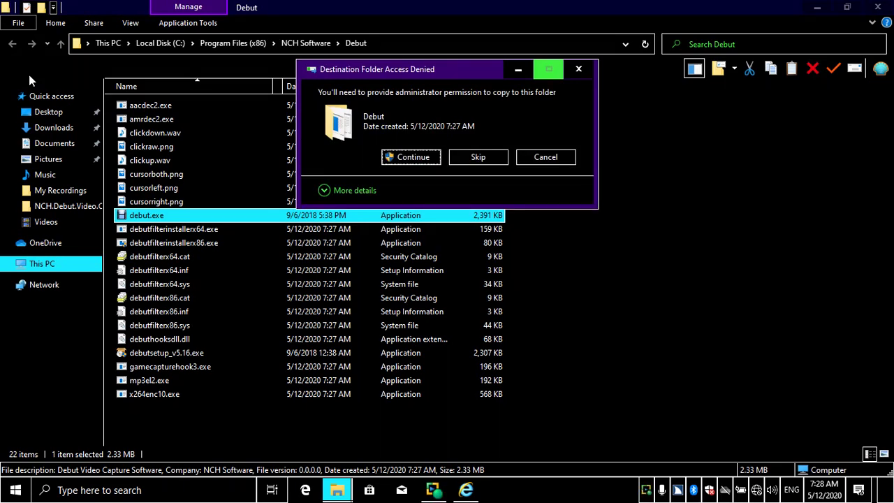
key(Tab)
key(shift+Tab)
key(Tab)
key(shift+Tab)
key(Return)
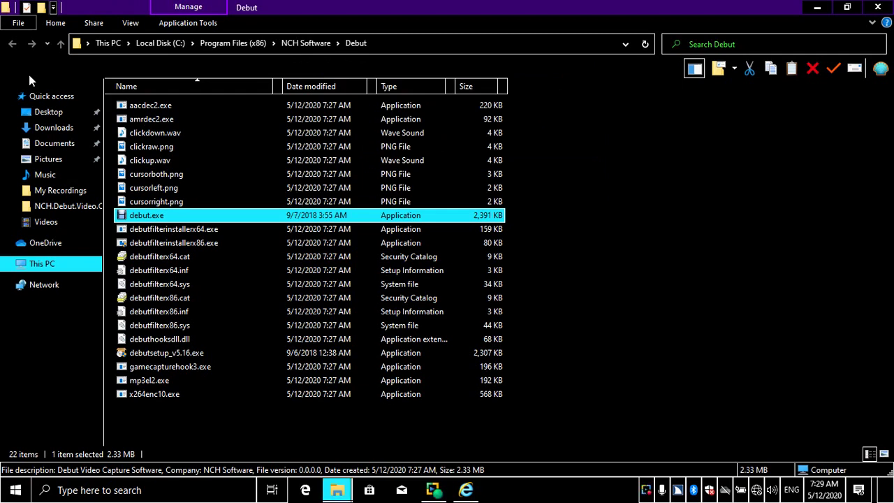
Close the Debut install folder window and the shortcut's Properties dialog
key(Down)
key(alt+F4)
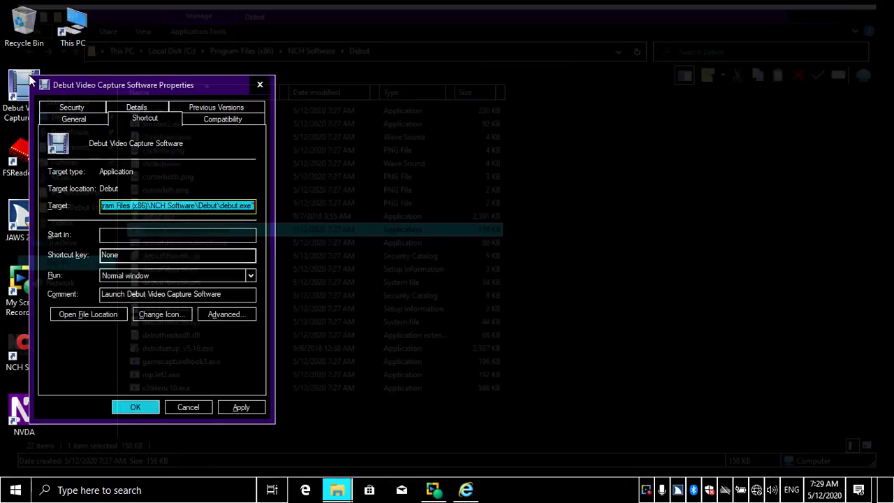
key(Escape)
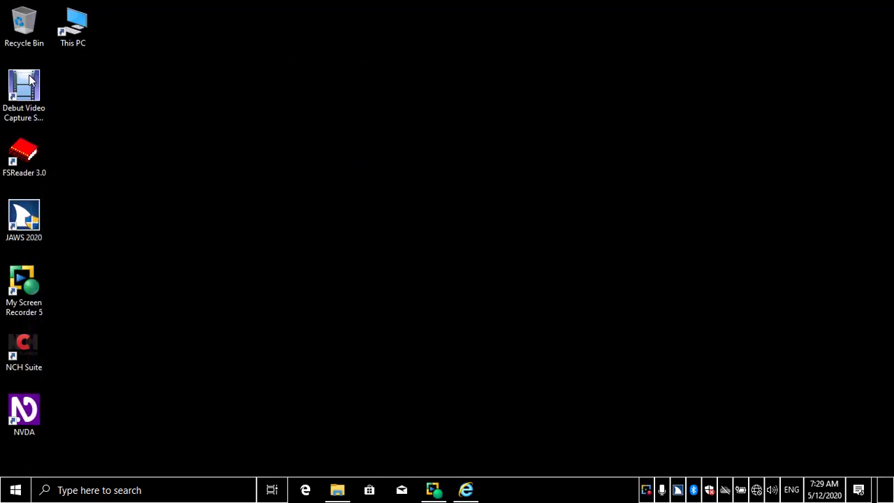
Launch Debut from its desktop shortcut, which opens as Debut Professional v5.16
click(29, 80)
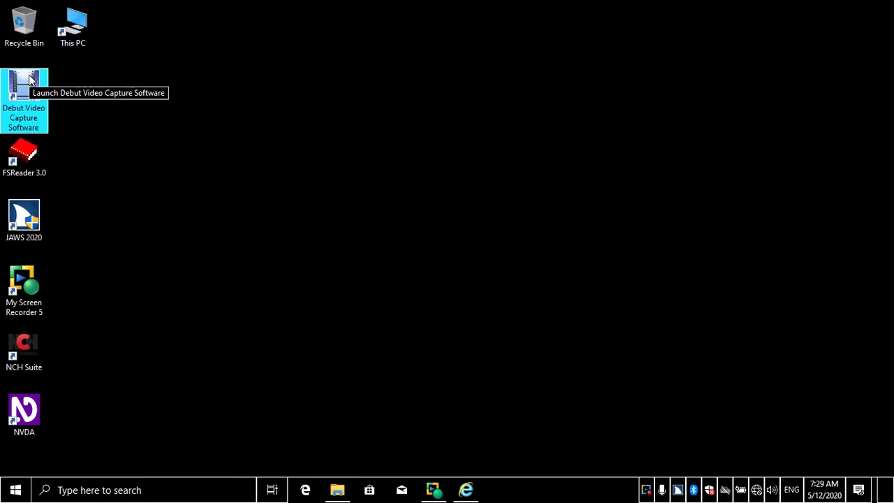
key(Return)
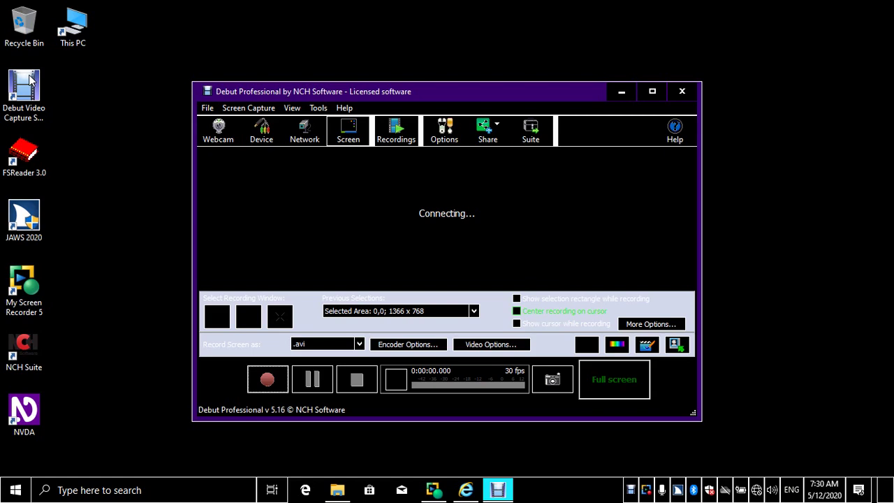
Choose File > Register Software... to bring up the empty Register Debut dialog
key(alt)
key(Down)
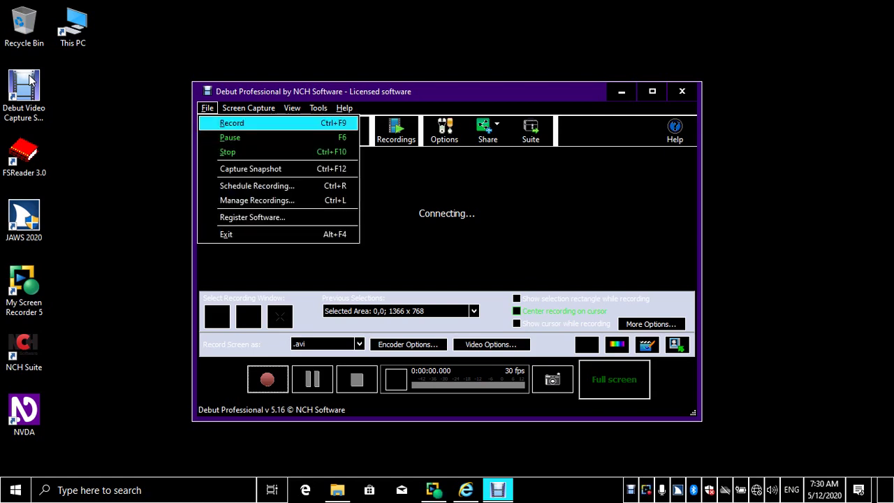
key(Up)
key(Up)
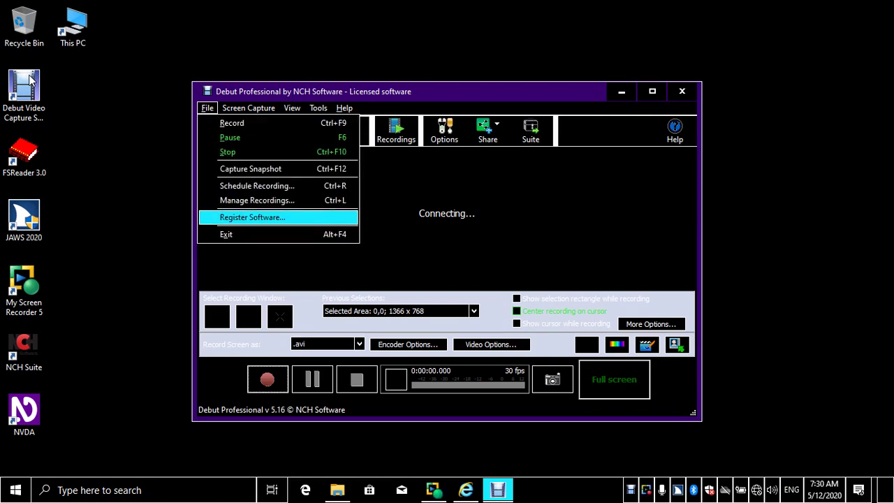
key(Return)
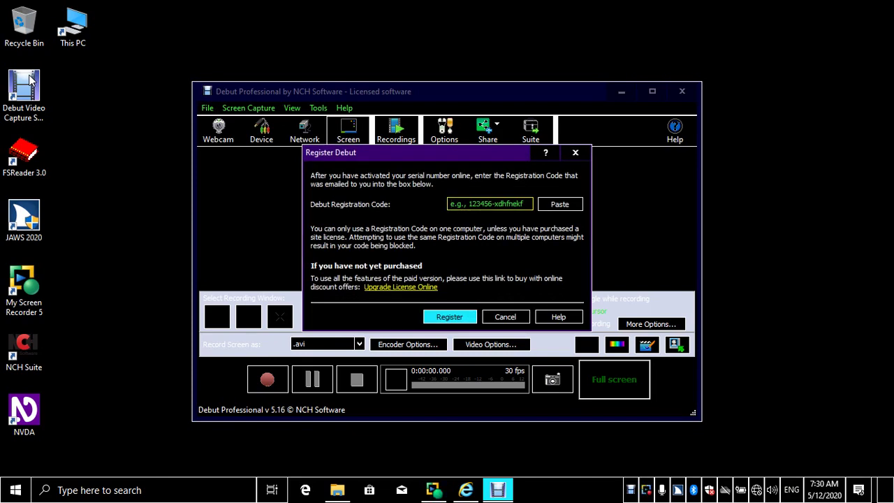
With registration pending, open Documents from the Run prompt and select the NCH Debut folder
key(Tab)
key(Tab)
key(Tab)
key(shift+Tab)
key(super+r)
key(Delete)
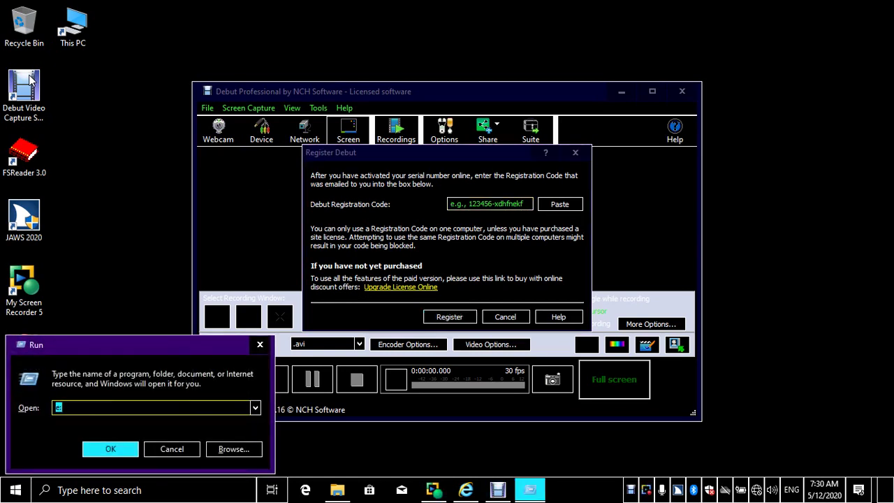
key(Down)
key(Delete)
key(Up)
key(Escape)
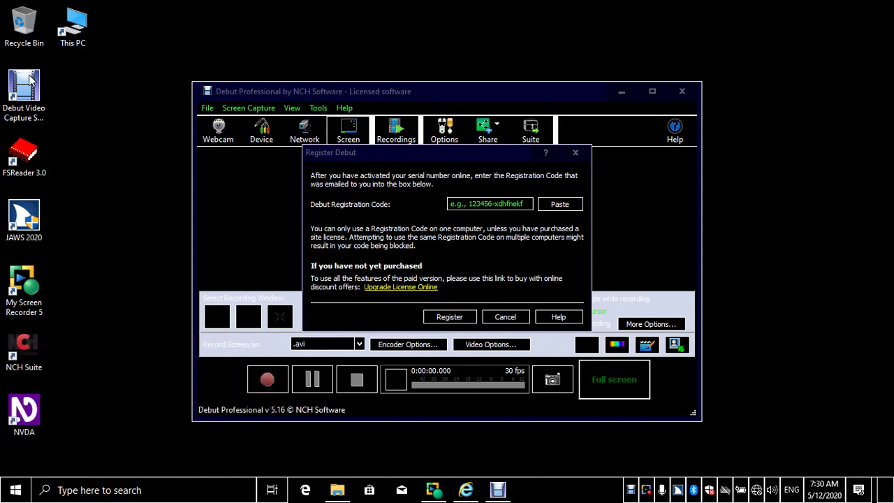
key(Down)
key(Down)
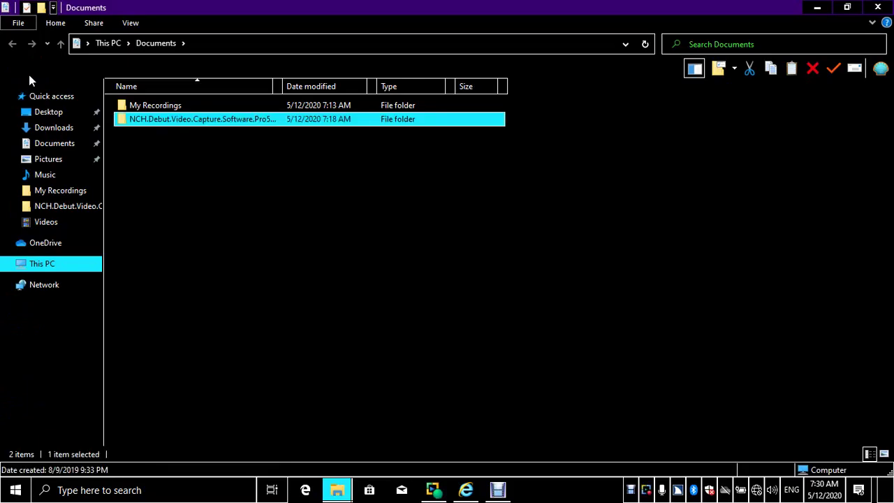
Open serial.txt from the NCH Debut folder, copy its registration code, and close Notepad
key(Return)
key(End)
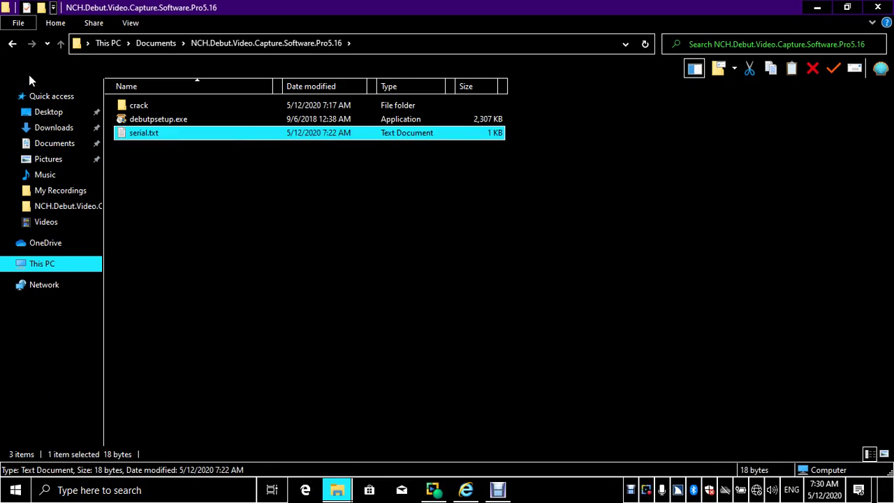
key(Return)
key(ctrl+a)
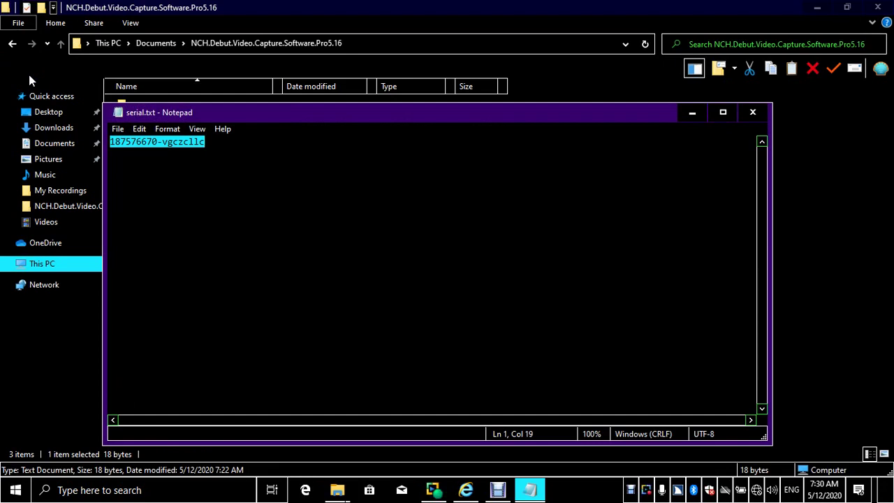
key(alt+F4)
key(alt+F4)
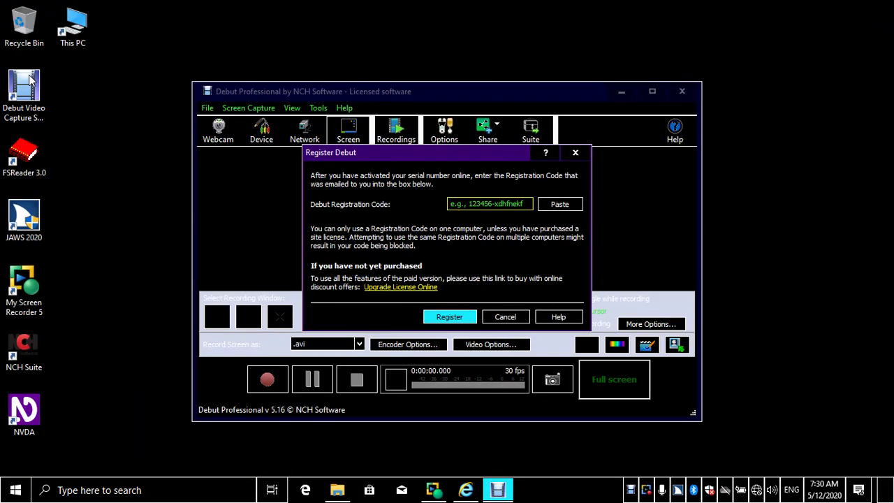
Paste the code copied from serial.txt into the Registration Code field, then move focus to Register
key(shift+Tab)
key(shift+Tab)
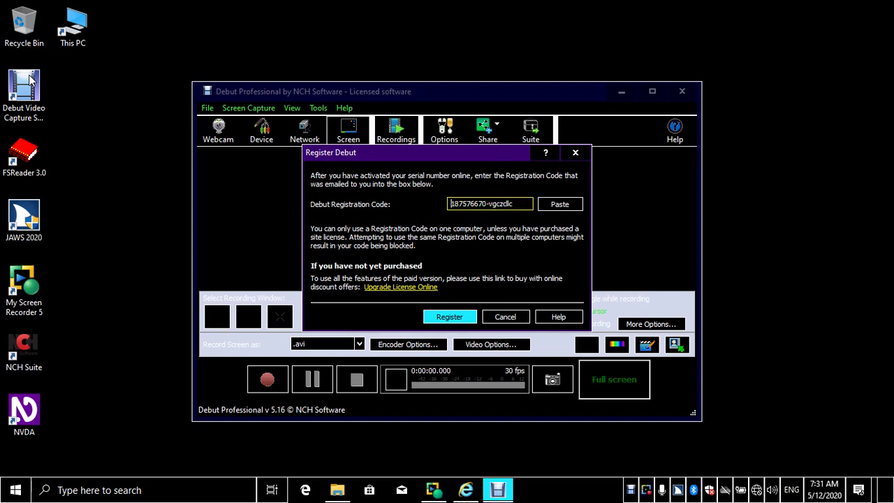
key(Tab)
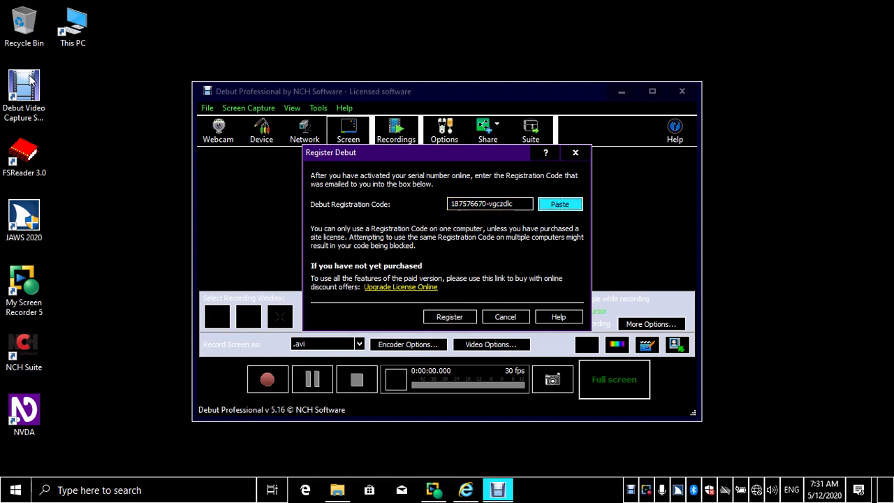
key(Tab)
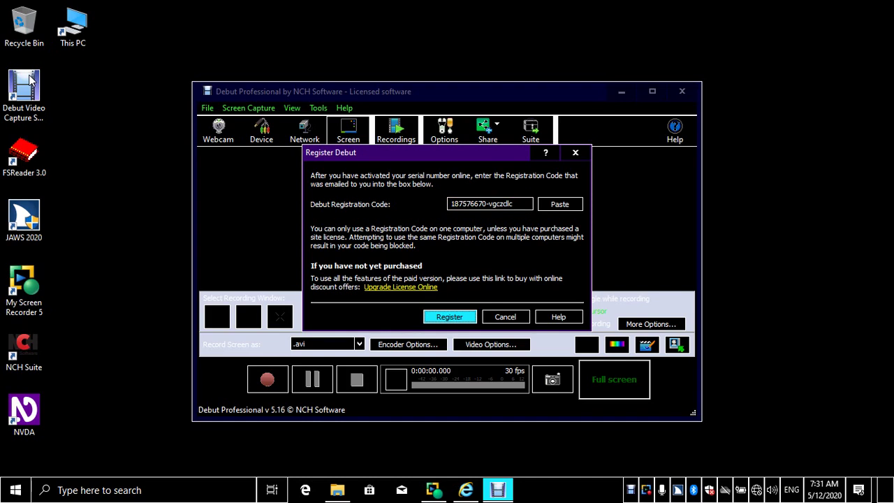
Submit the registration code, then close the Internet Explorer error tab and window
key(Return)
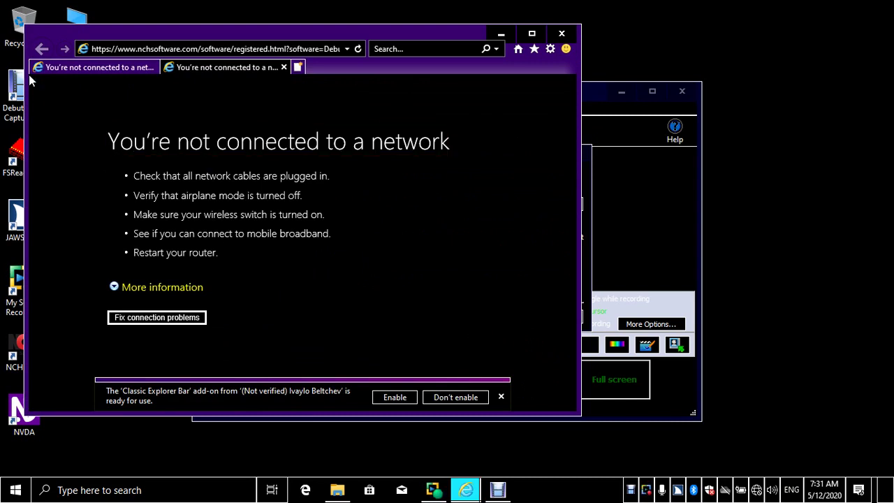
key(alt+F4)
key(Tab)
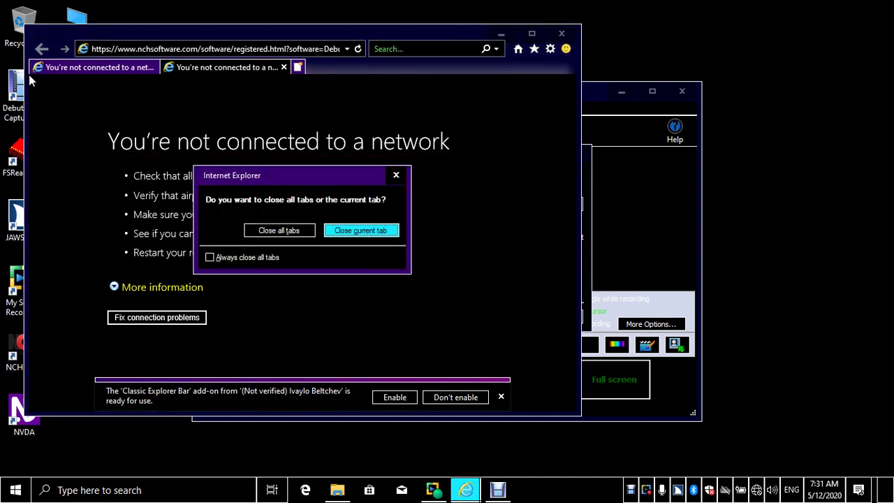
key(Return)
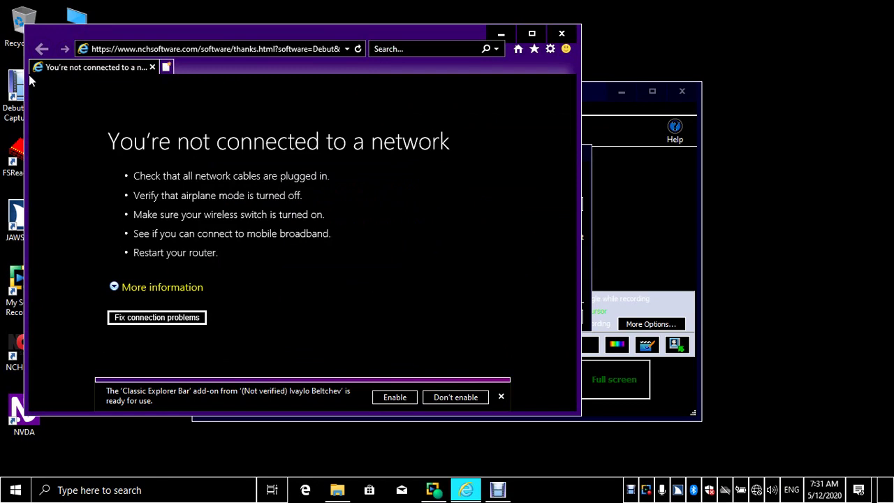
key(alt+F4)
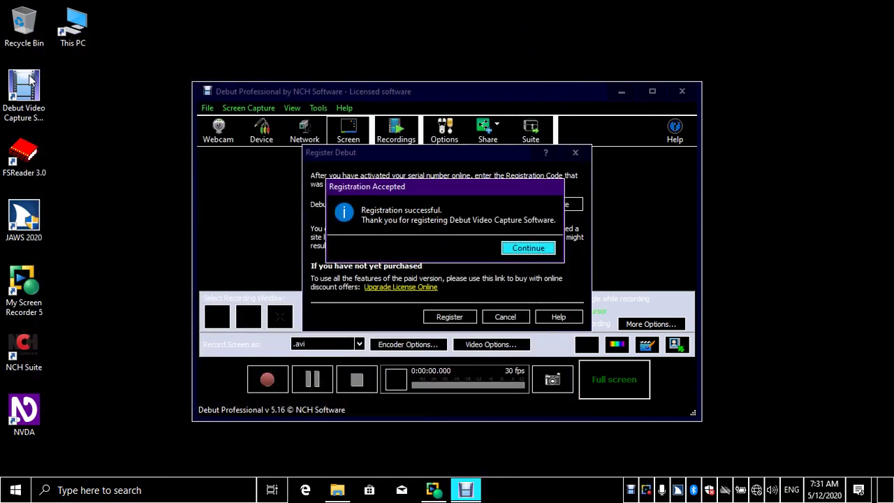
Return to Debut, continue past Registration Accepted, and move through the backup choices
key(alt+Tab)
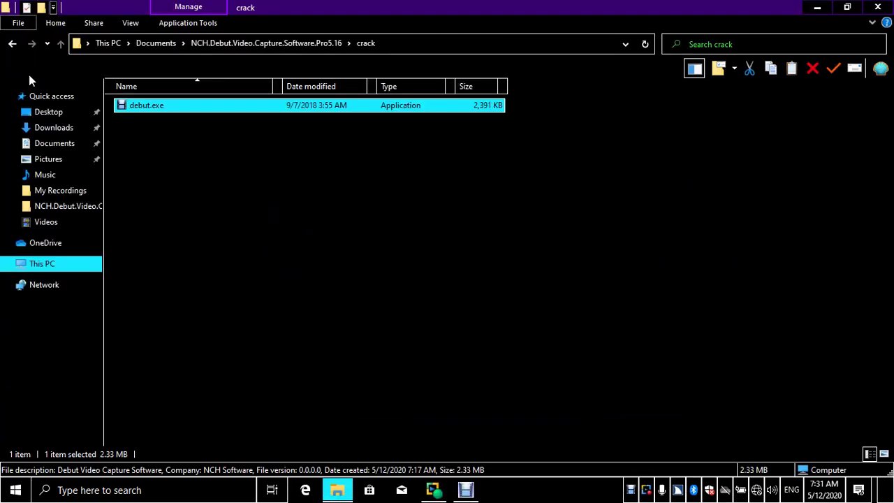
key(alt+Tab)
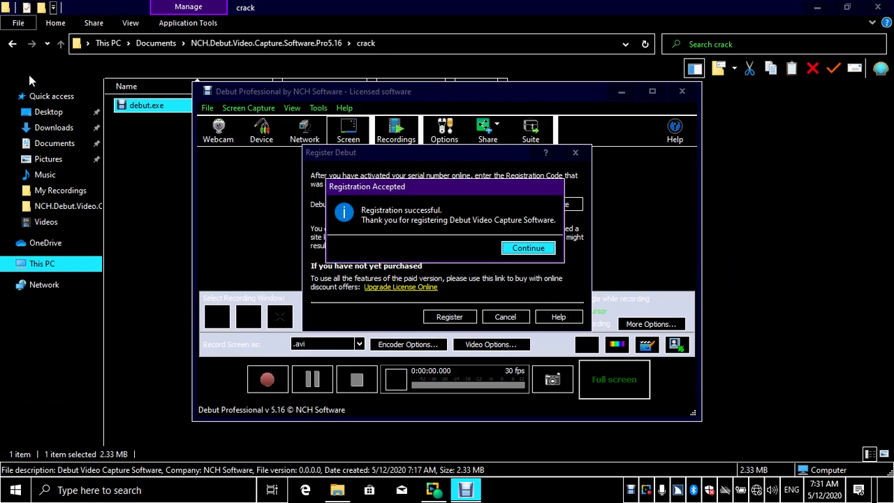
key(Return)
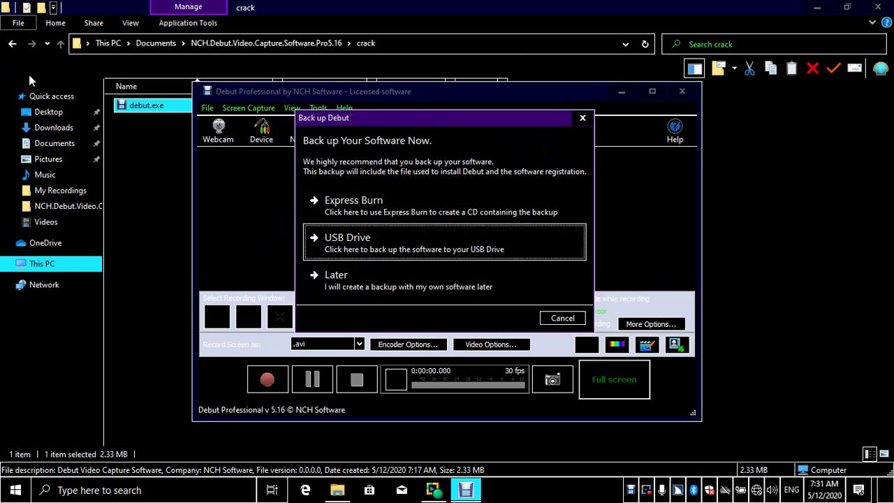
key(Down)
Choose Later in the Back up Debut dialog, then switch the Options window to its Audio tab
key(Up)
key(Tab)
key(Return)
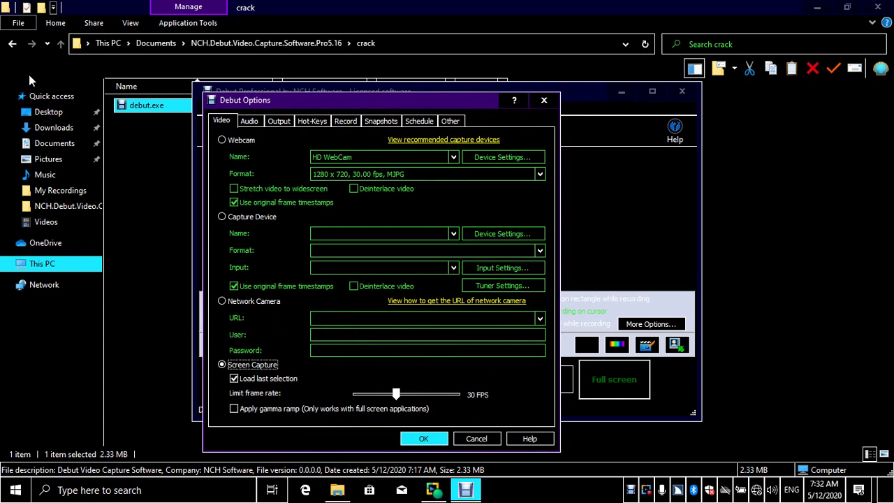
key(ctrl+Tab)
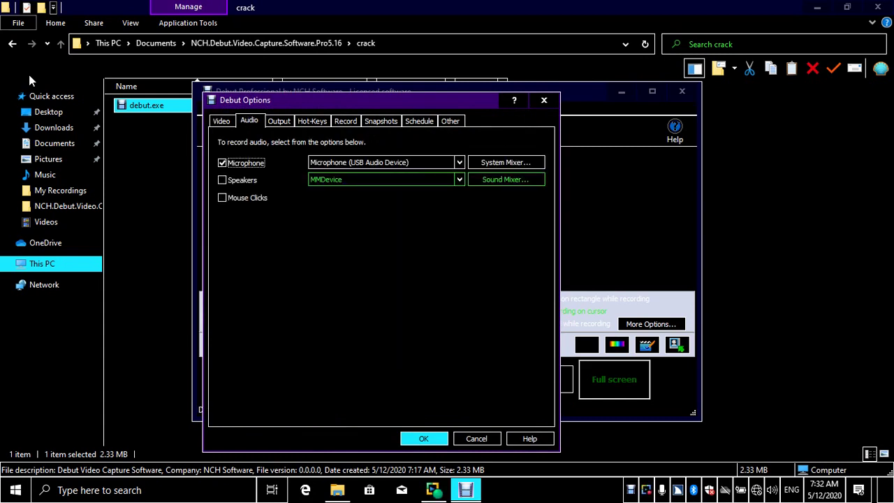
Try Realtek High Definition Audio, then leave the microphone device at USB Audio Device
key(Tab)
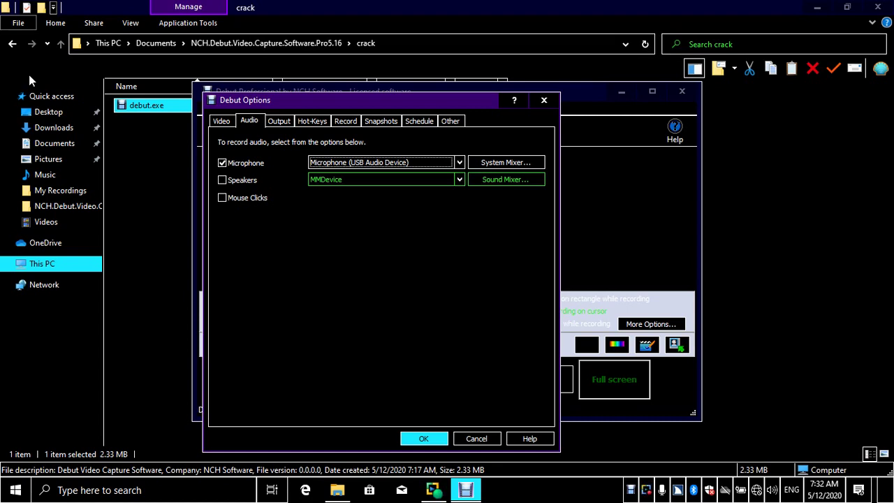
key(Down)
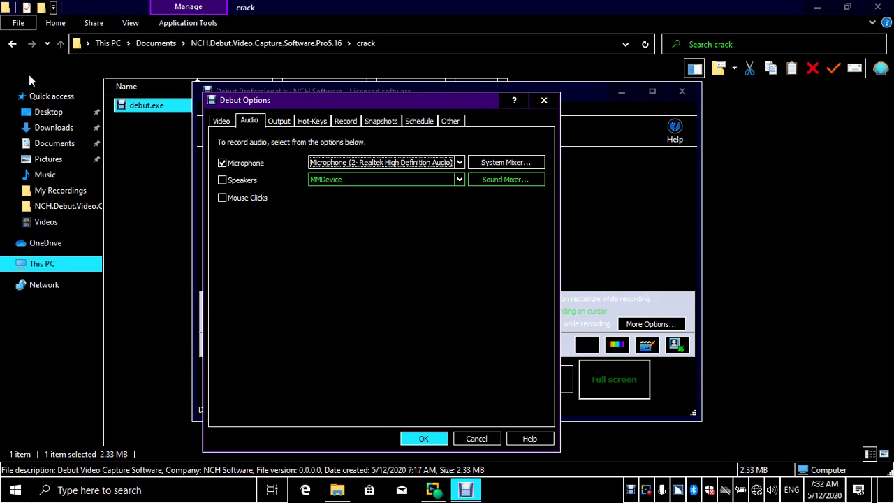
key(Up)
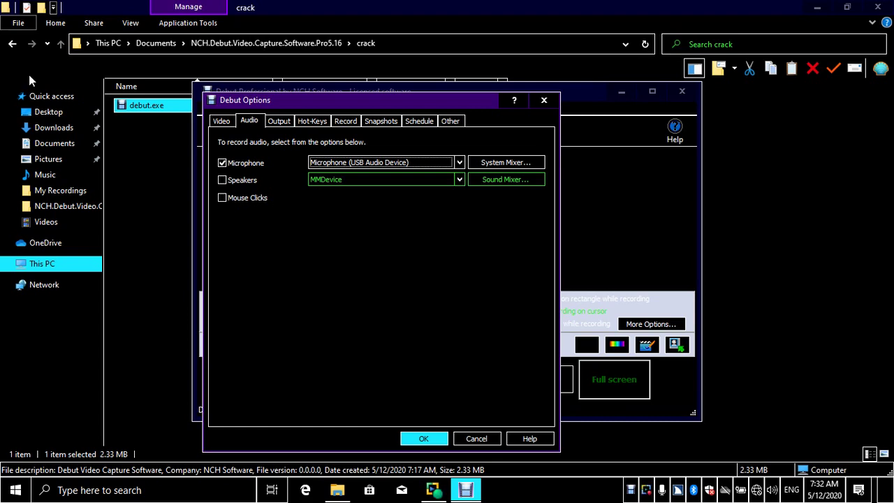
key(Down)
key(Up)
key(Down)
key(Up)
key(Tab)
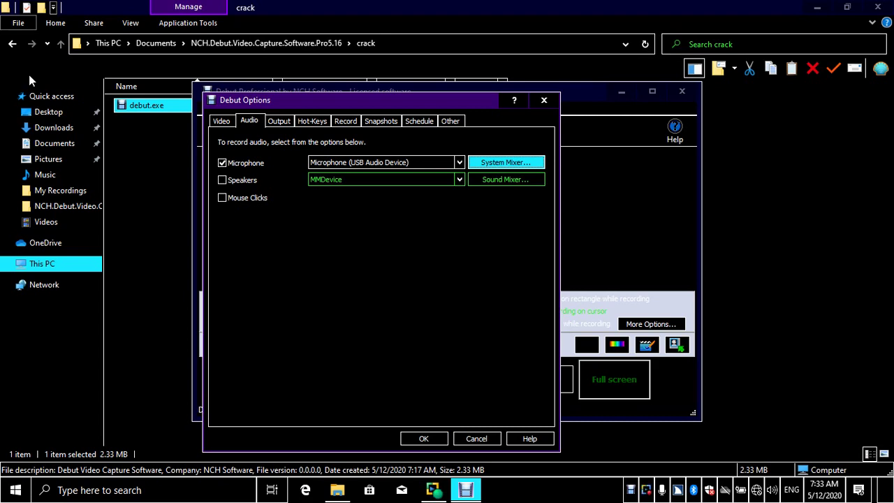
Tick Speakers recording alongside Microphone and save the audio options with OK
key(Tab)
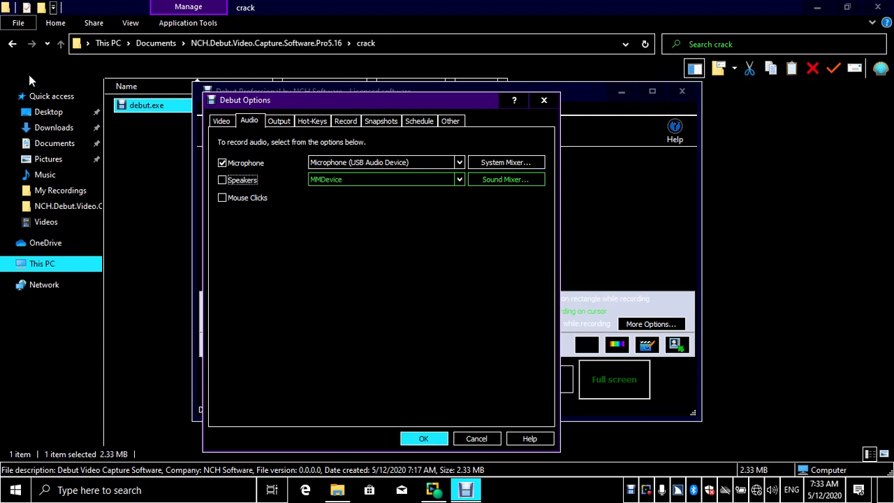
key(space)
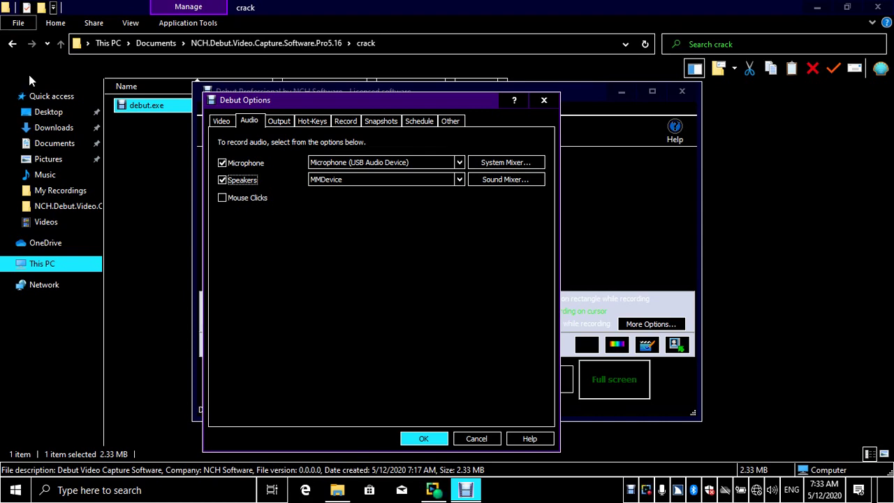
key(Tab)
key(Tab)
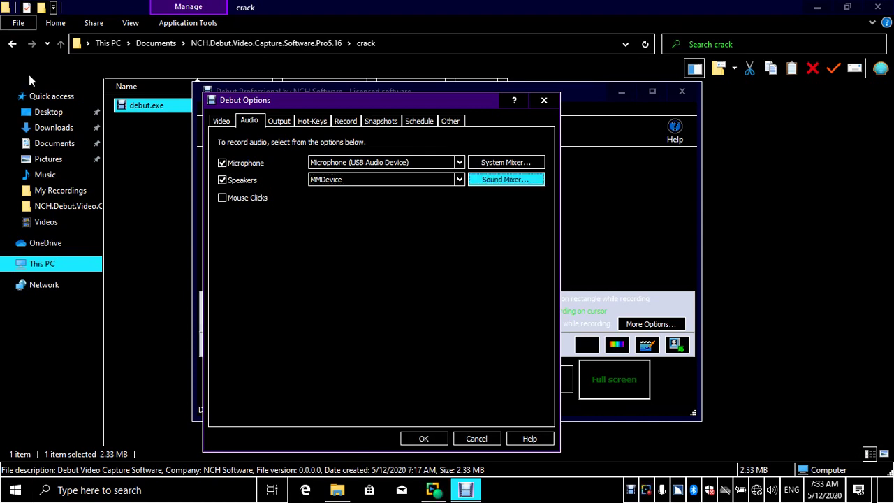
key(Tab)
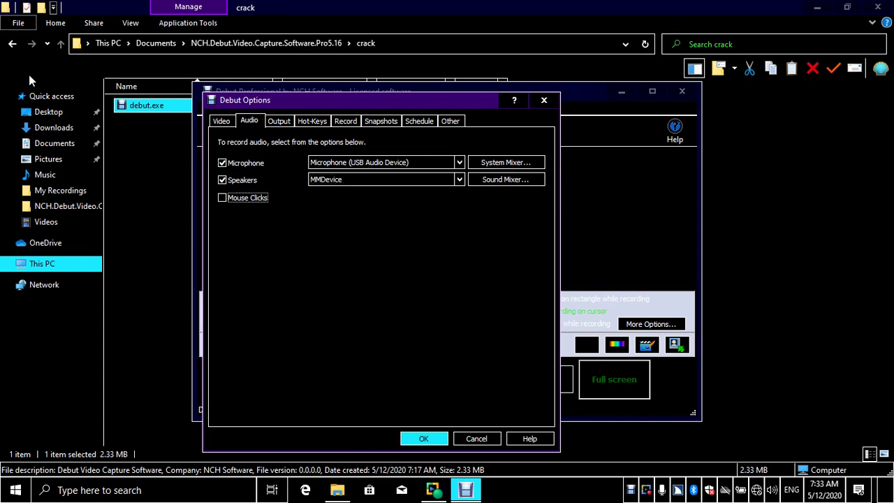
key(Tab)
key(Tab)
key(Tab)
key(Tab)
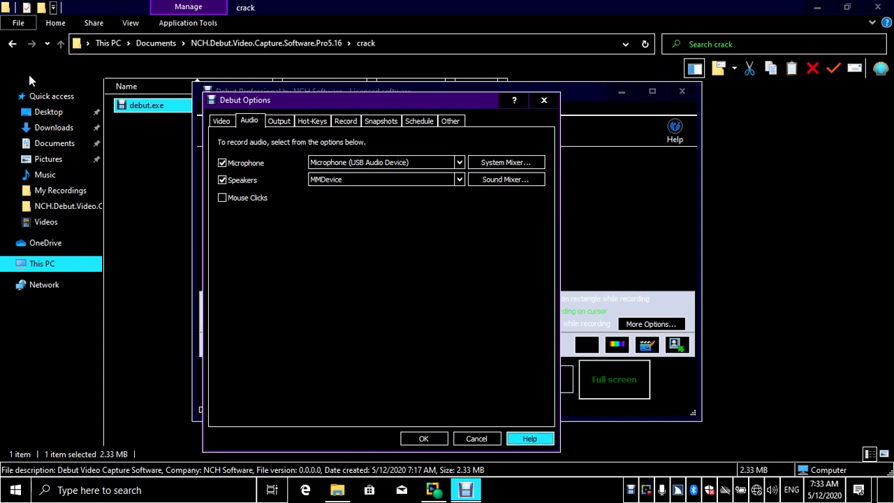
key(Tab)
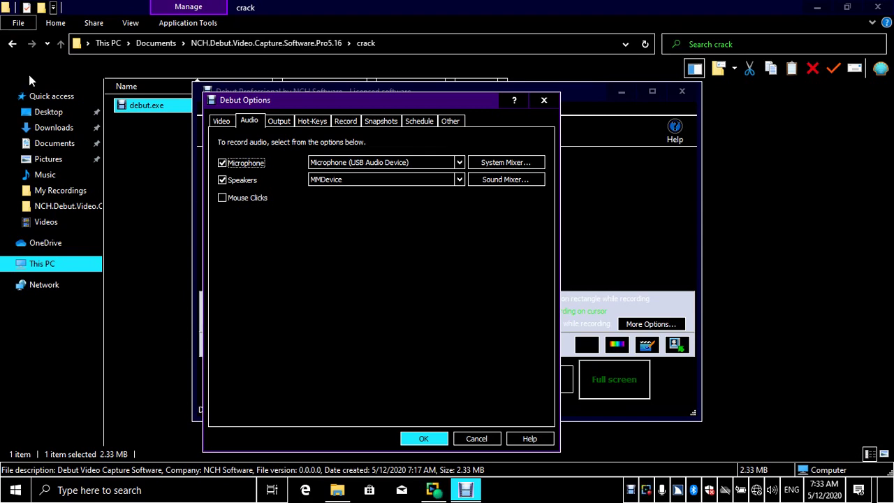
key(shift+Tab)
key(shift+Tab)
key(shift+Tab)
key(shift+Tab)
key(Return)
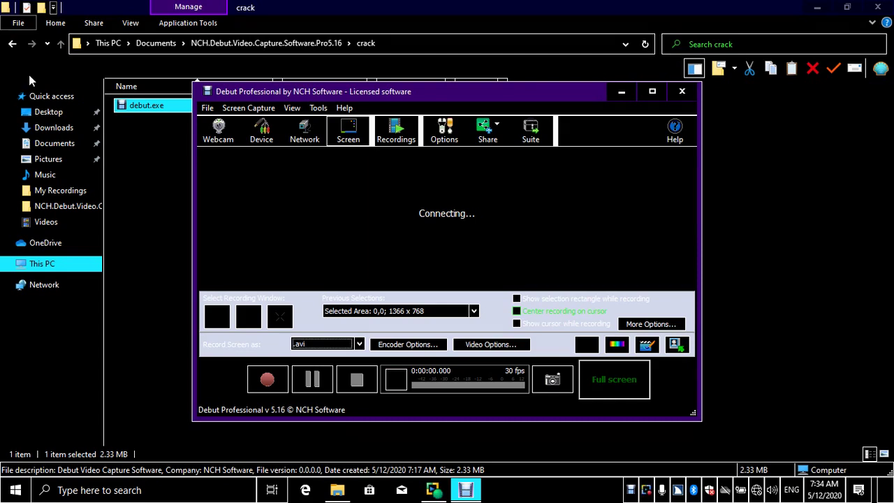
Set the recording format to .mp4 and tick 'Do not show this message again' on the hide-window notice
key(Down)
key(Down)
key(Down)
key(Down)
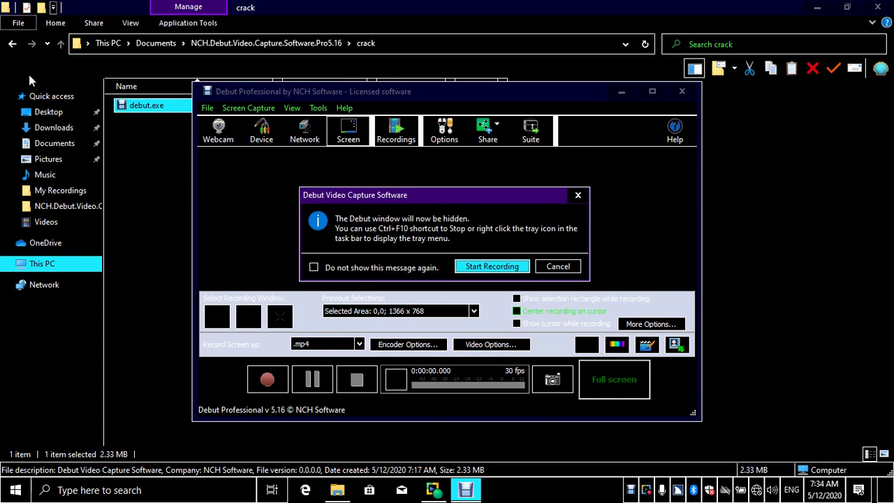
key(Tab)
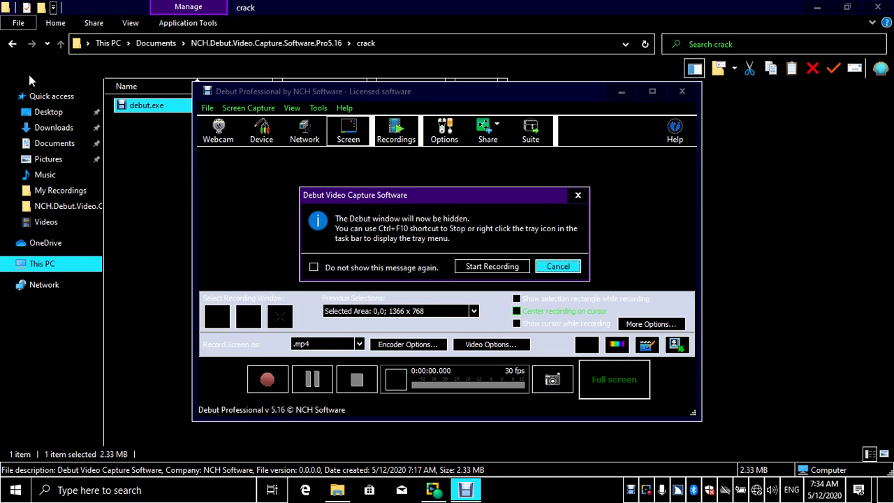
key(Tab)
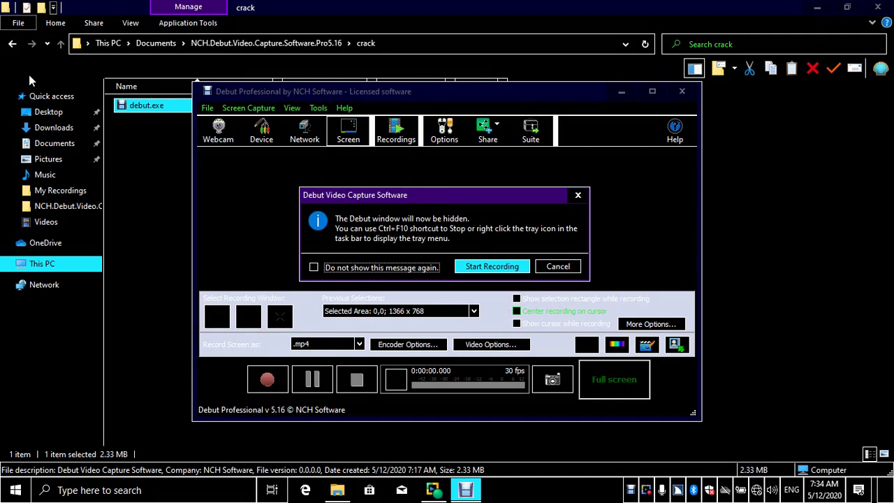
key(space)
Start Recording from the hide-window notice with the don't-show option kept ticked
key(Tab)
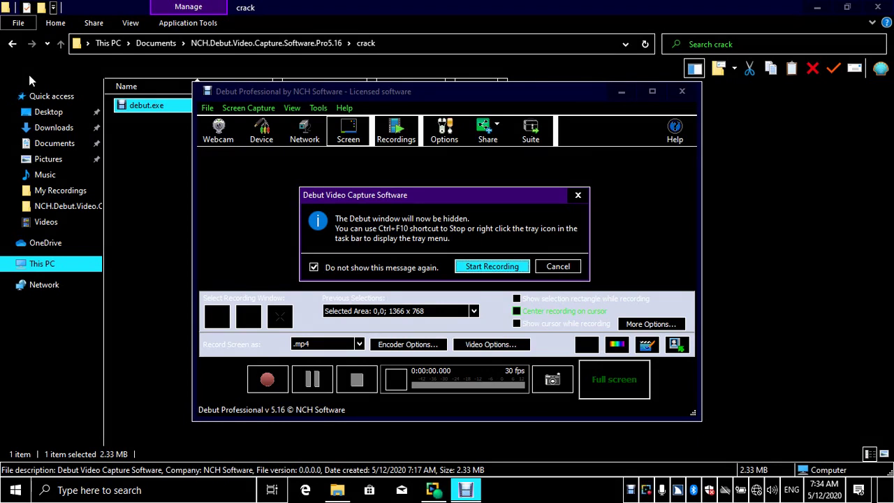
key(shift+Tab)
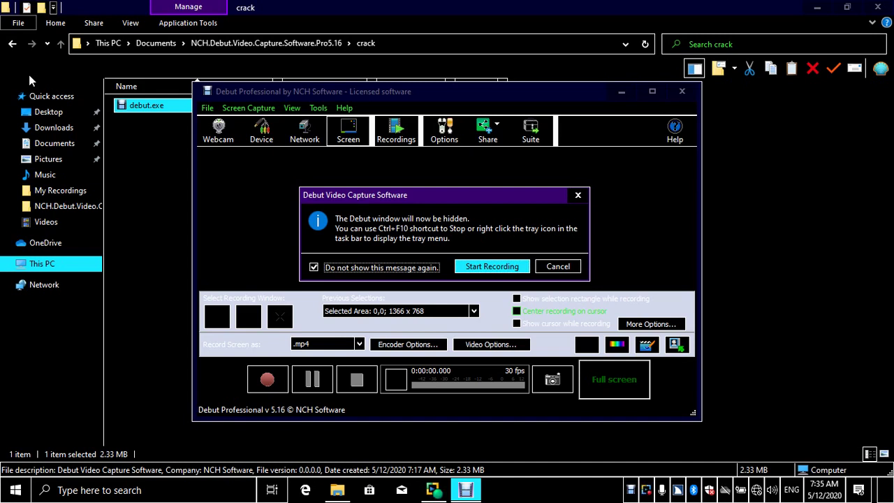
key(Tab)
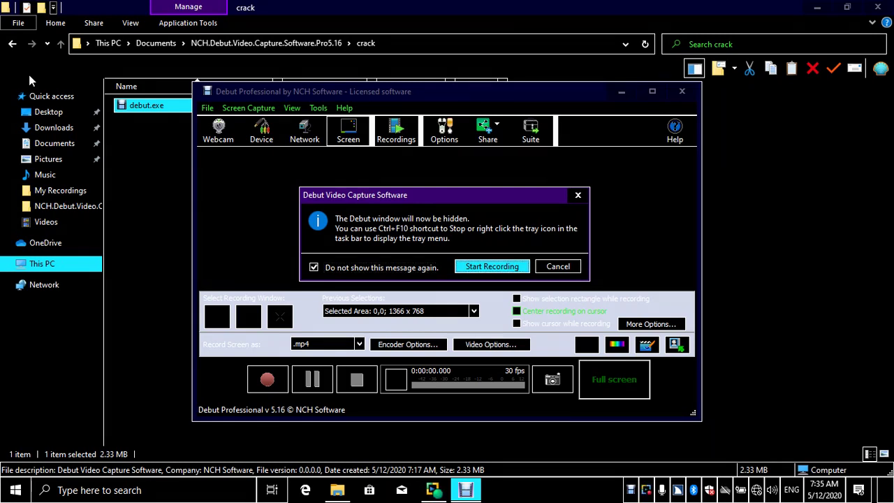
key(Return)
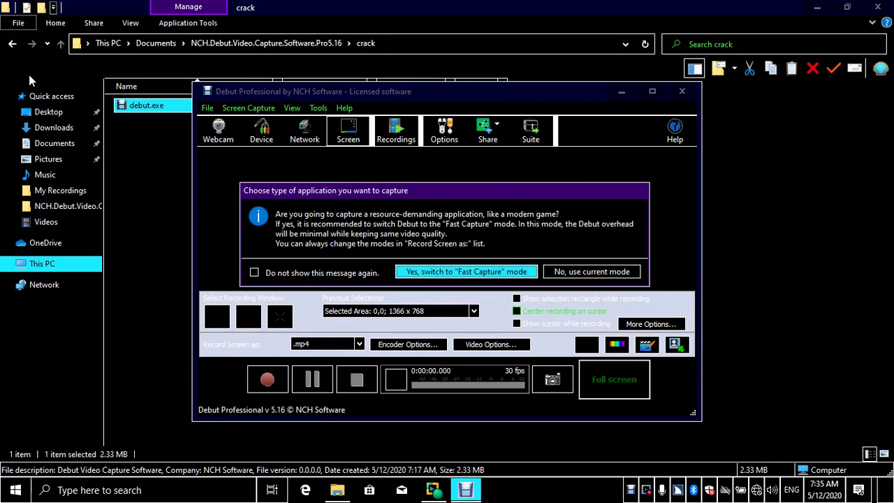
Tick 'Do not show this message again' and choose 'No, use current mode' on the Fast Capture prompt
key(Tab)
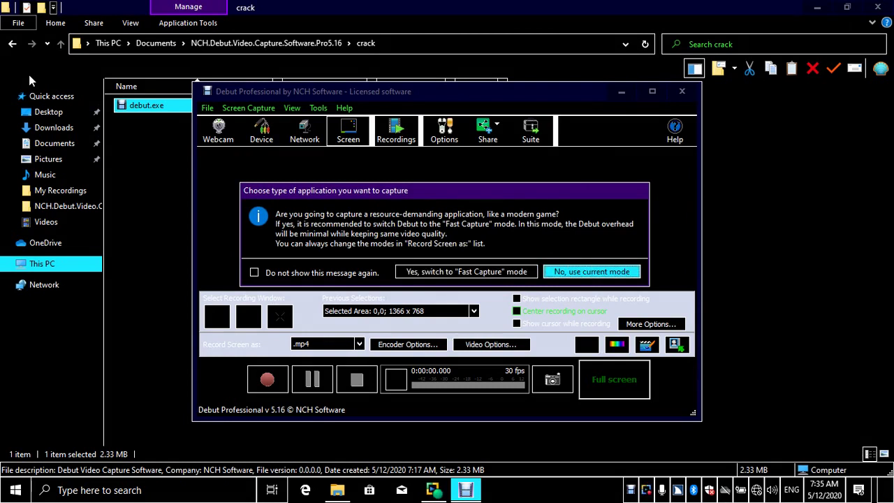
key(Tab)
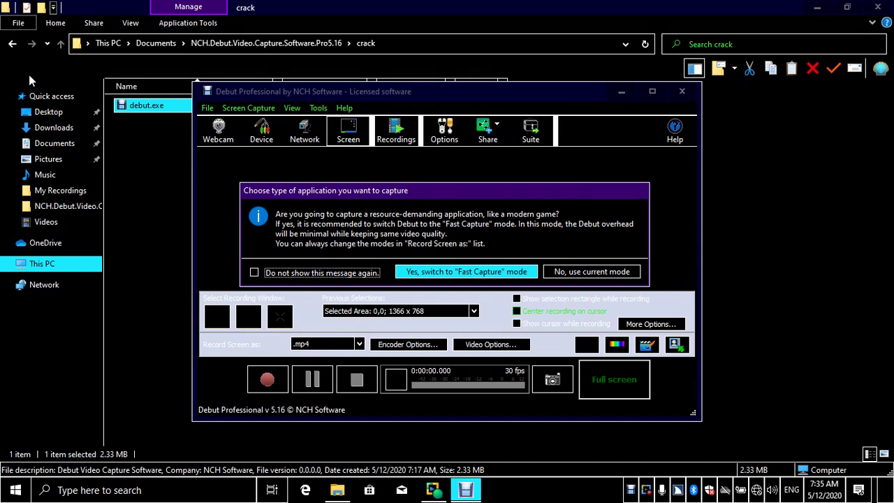
key(space)
key(Tab)
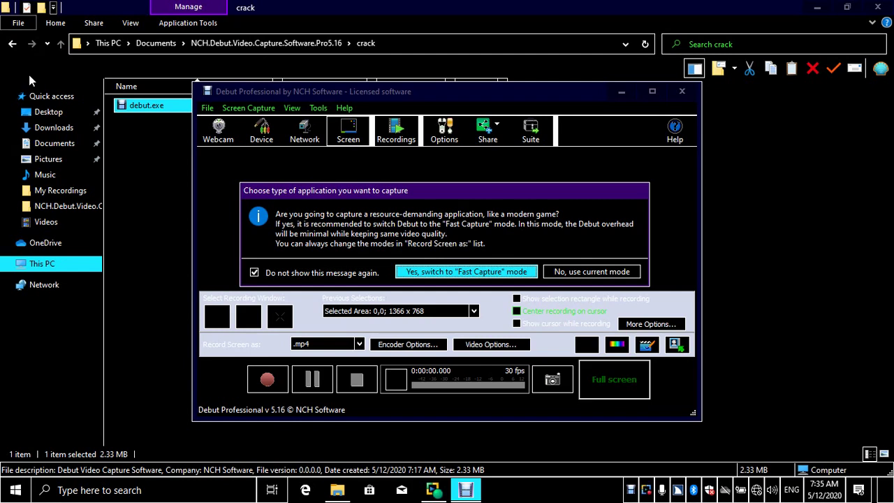
key(Tab)
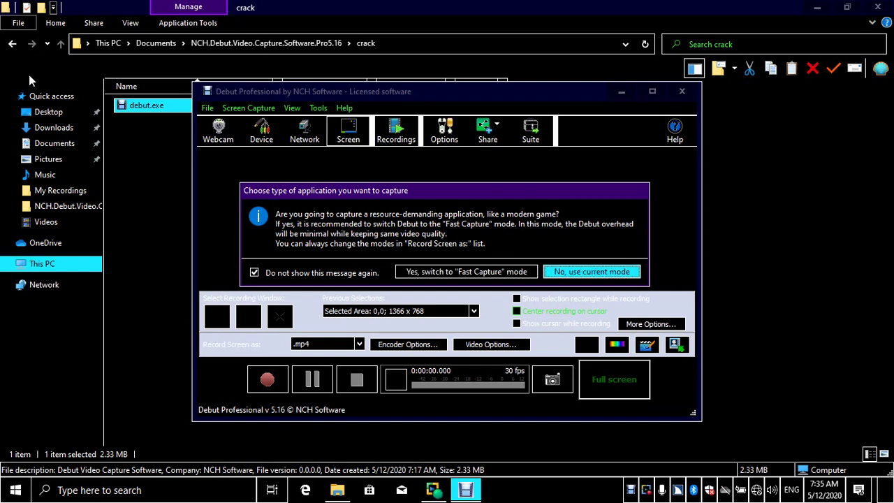
key(Return)
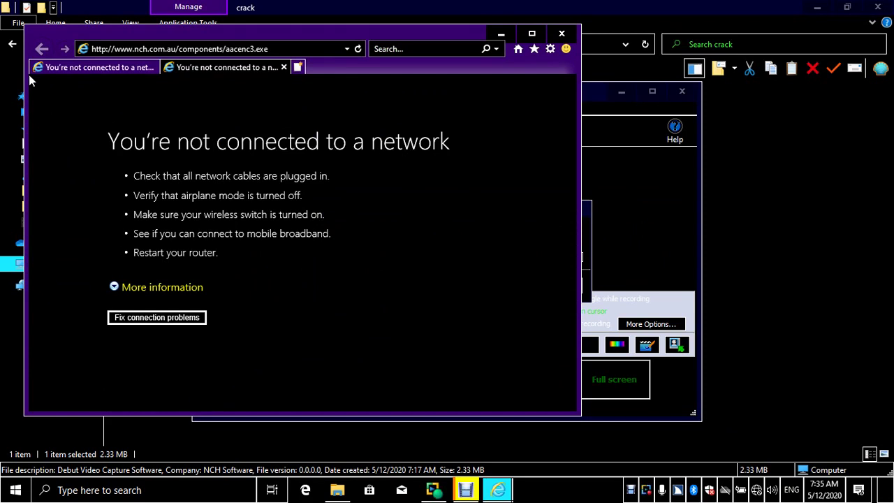
Close both aacenc3 download error tabs in Internet Explorer and dismiss Debut's install error
key(ctrl+w)
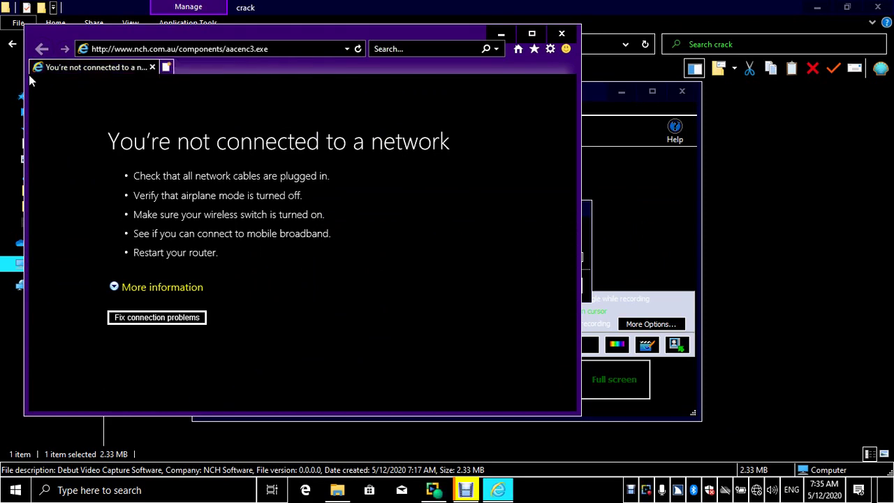
key(ctrl+w)
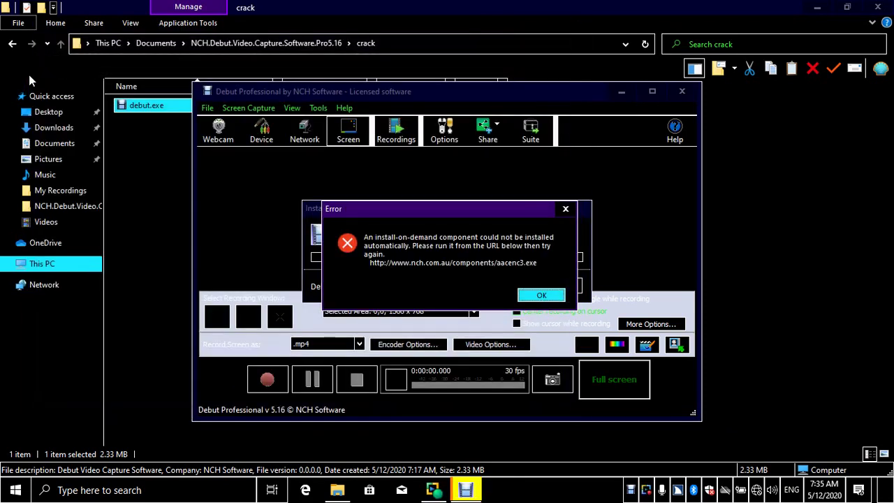
key(Return)
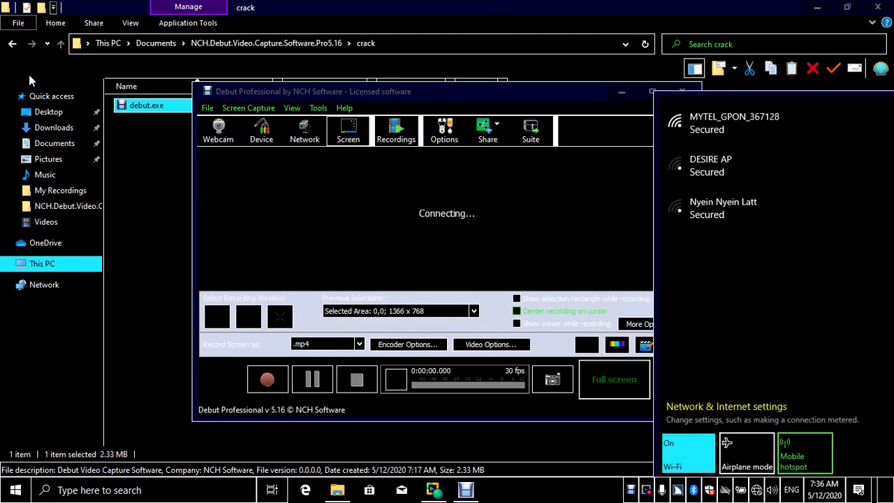
Switch Wi-Fi off from the network flyout while recording, then show the desktop and select the Debut shortcut
key(Escape)
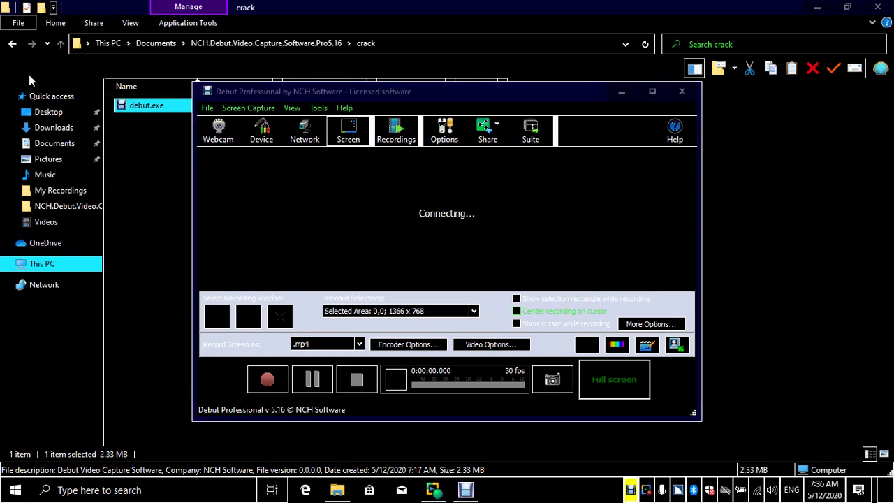
key(Escape)
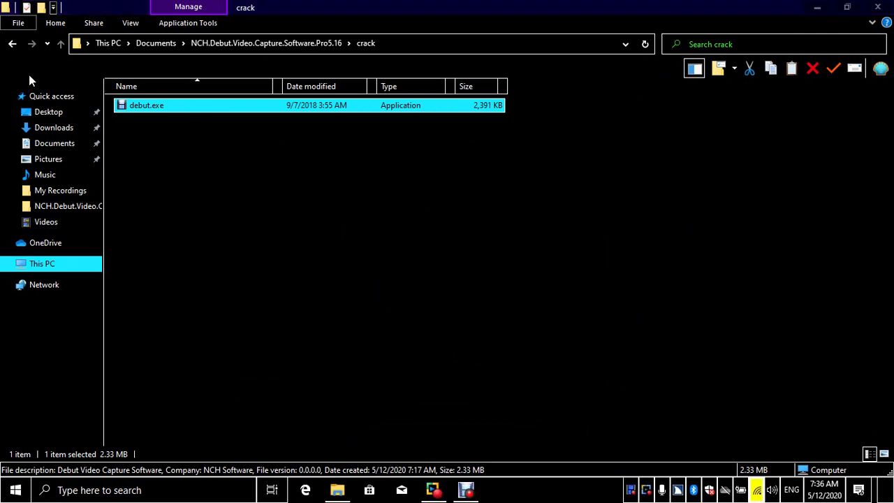
key(Return)
key(Left)
key(Left)
key(space)
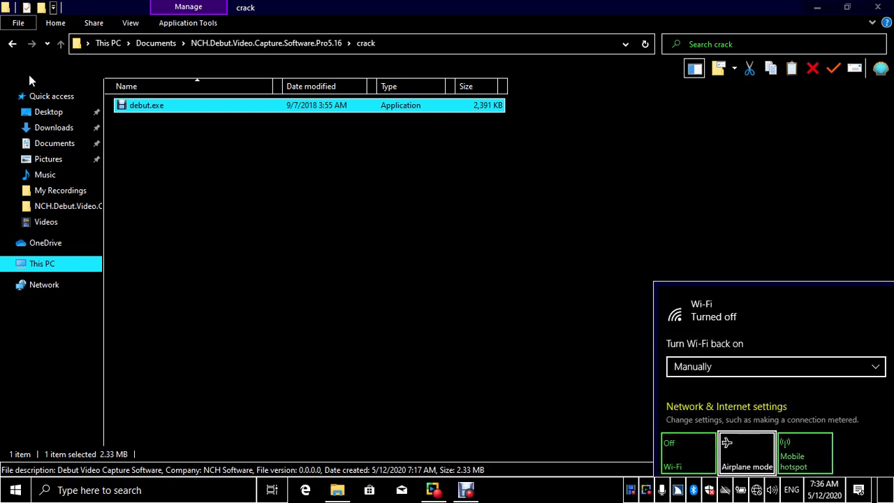
key(Escape)
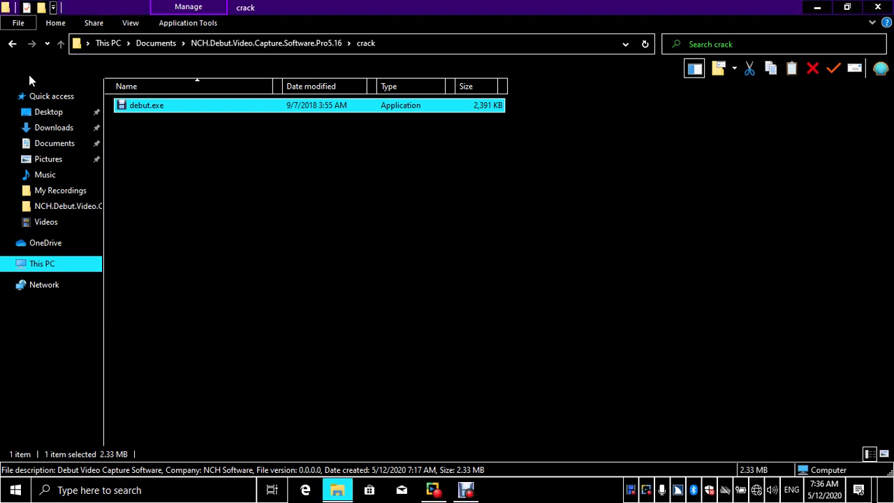
key(super+d)
key(d)
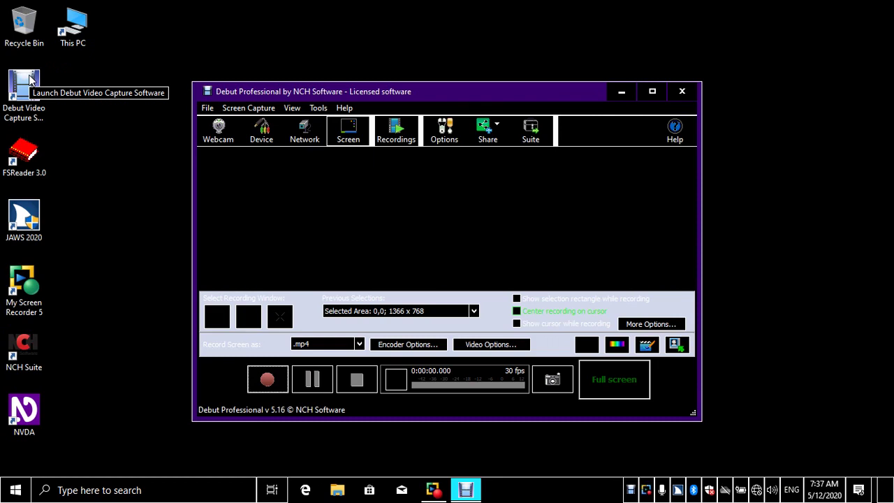
Open the Videos folder from the home folder via the Run box
key(super+r)
text(.)
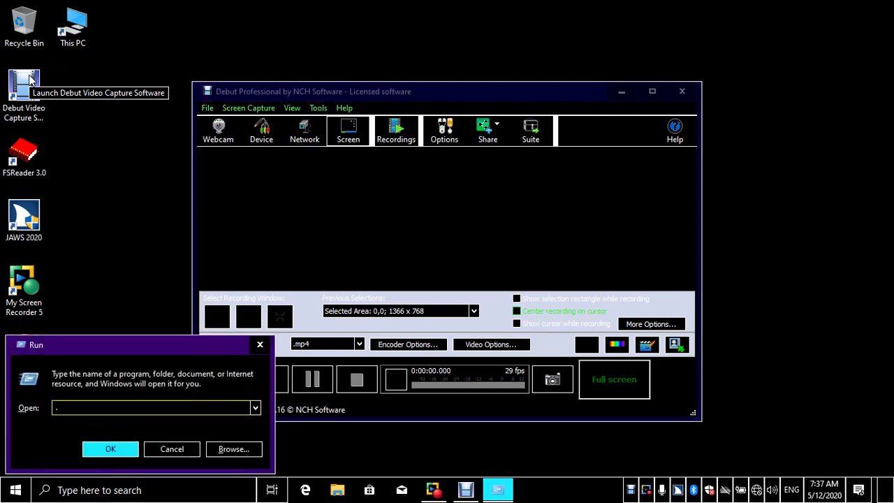
key(Return)
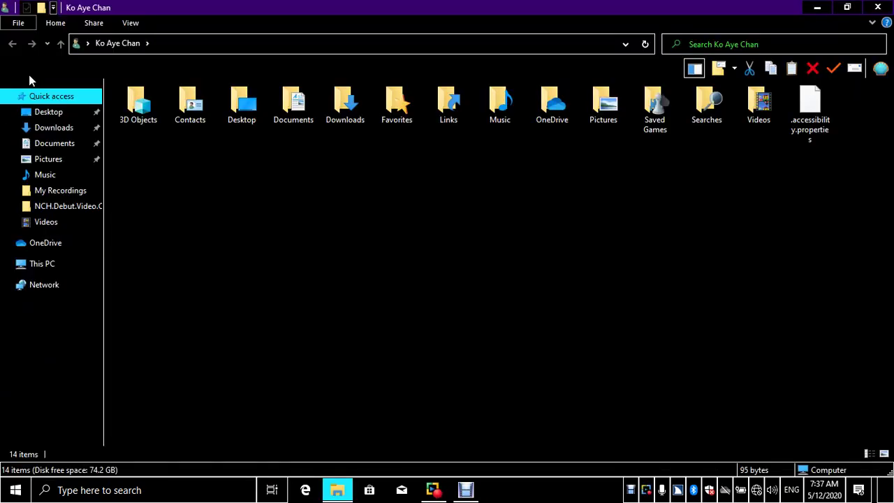
key(v)
key(Return)
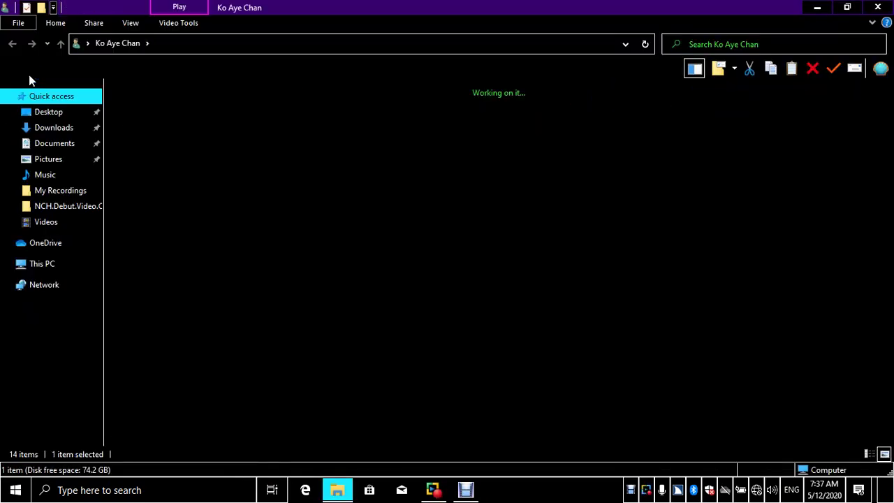
Open Untitled 1.mp4 from the Videos\Debut folder
key(d)
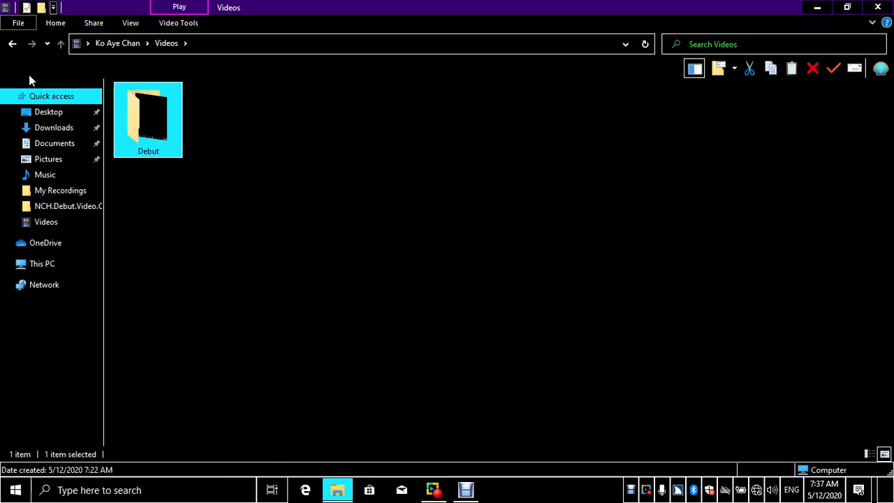
key(Return)
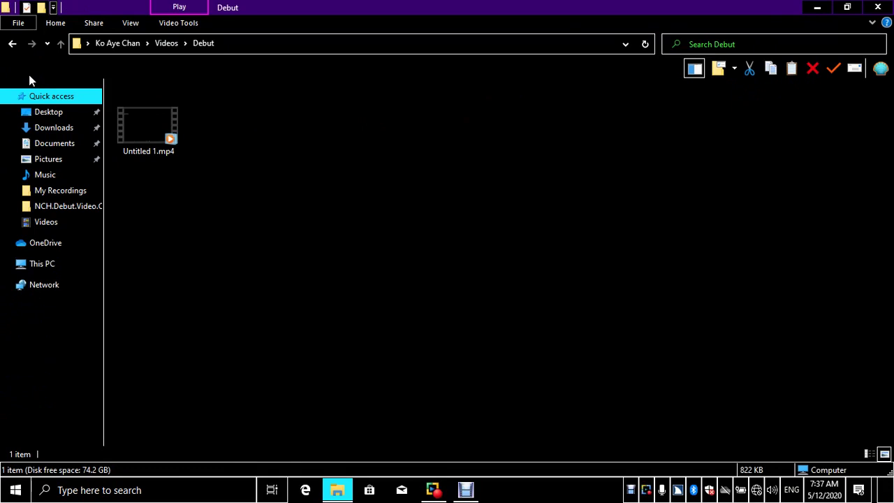
key(u)
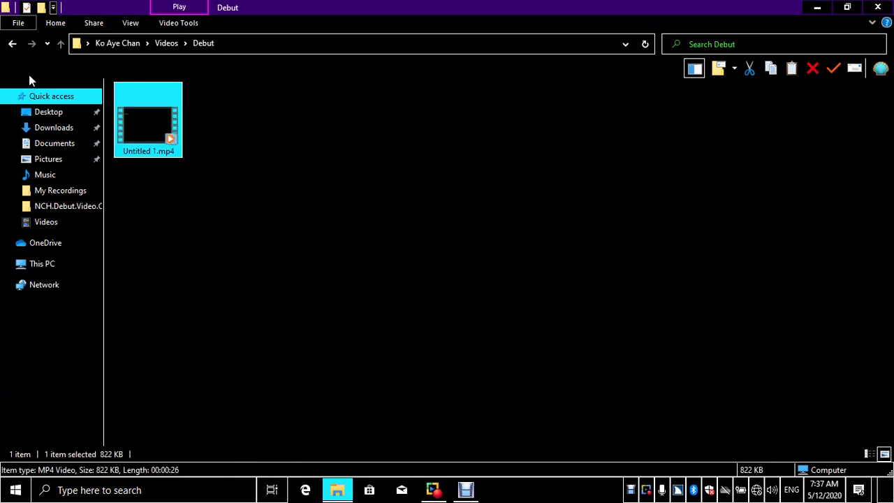
key(Return)
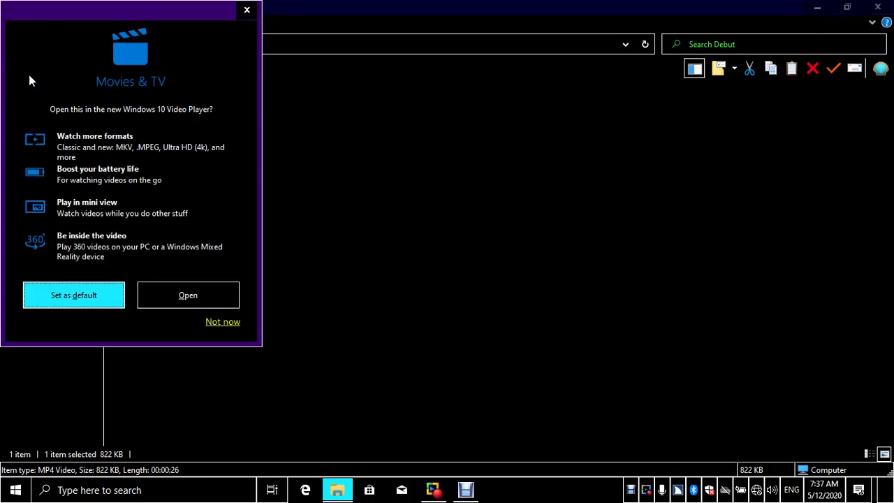
Choose 'Not now' on the Movies & TV prompt, watch Untitled 1.mp4, then close the player
key(Tab)
key(shift+Tab)
key(shift+Tab)
key(Return)
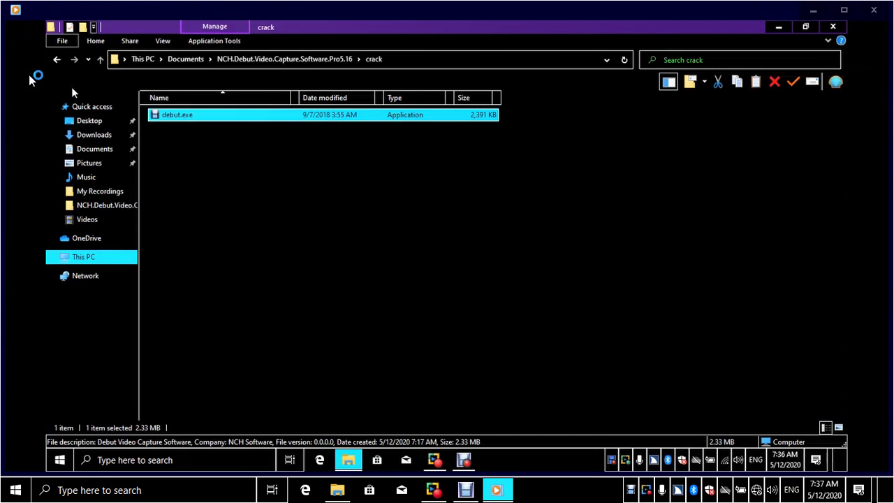
key(alt+F4)
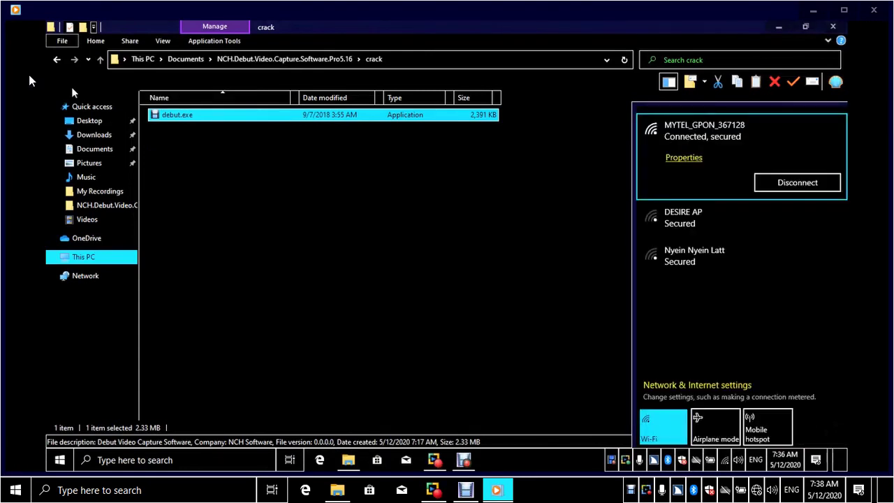
key(alt+F4)
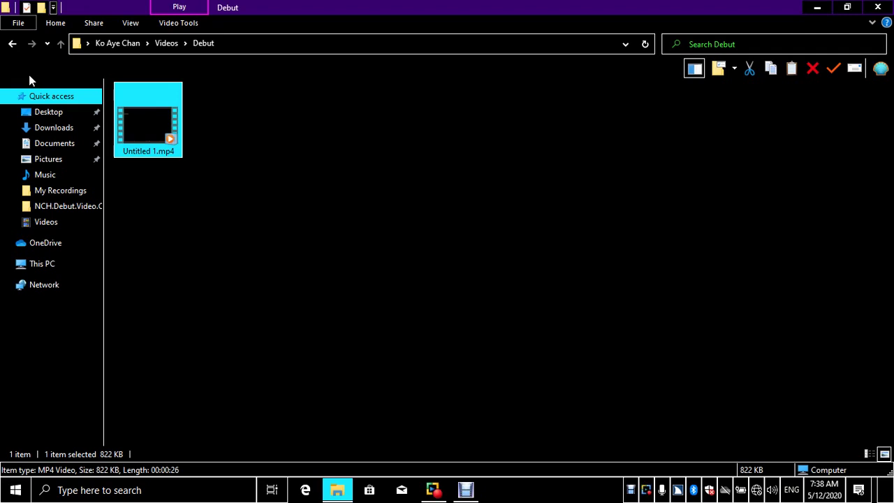
Close Explorer, open Debut's Options with Ctrl+O, and view the Audio, Output and Hot-Keys tabs
key(alt+F4)
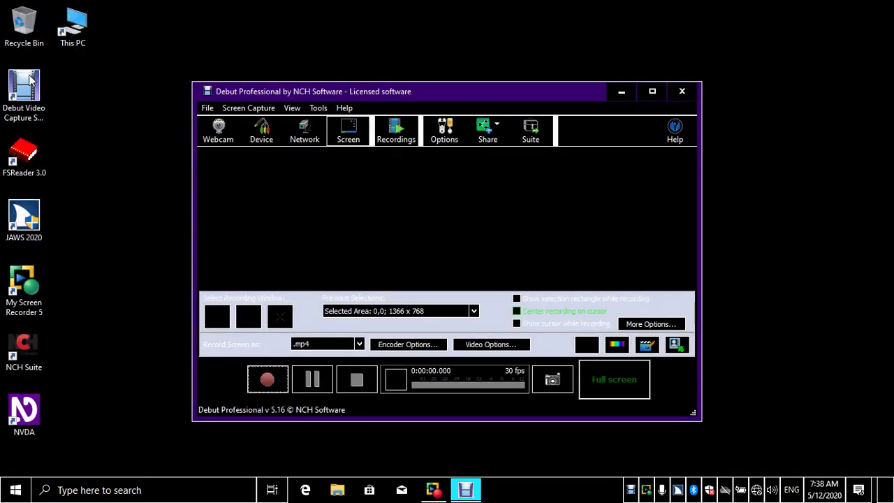
key(ctrl+o)
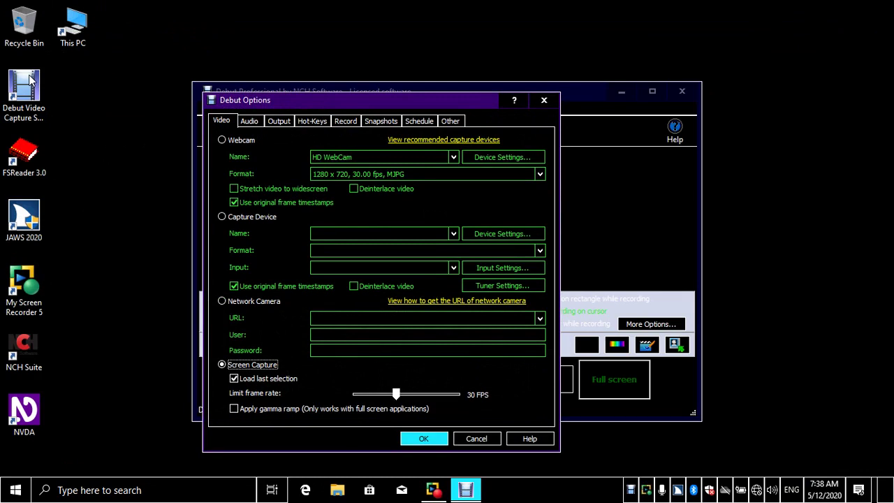
key(ctrl+Tab)
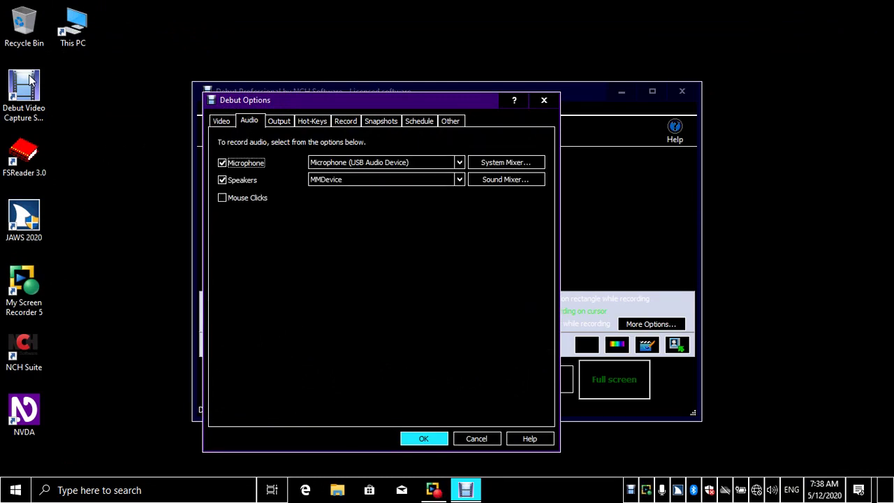
key(ctrl+Tab)
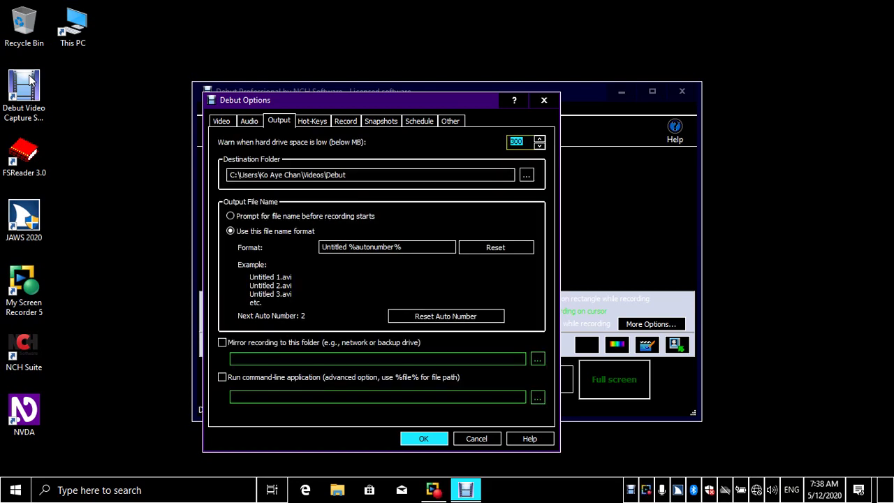
key(ctrl+Tab)
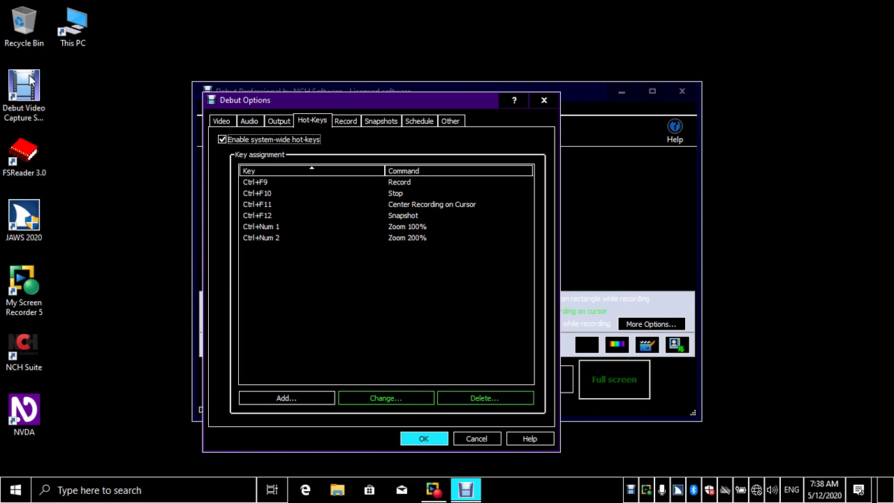
Review the Record tab's limits, stop-recording, tray and mouse cursor options, then move past Snapshots and Schedule to the Other tab
key(ctrl+Tab)
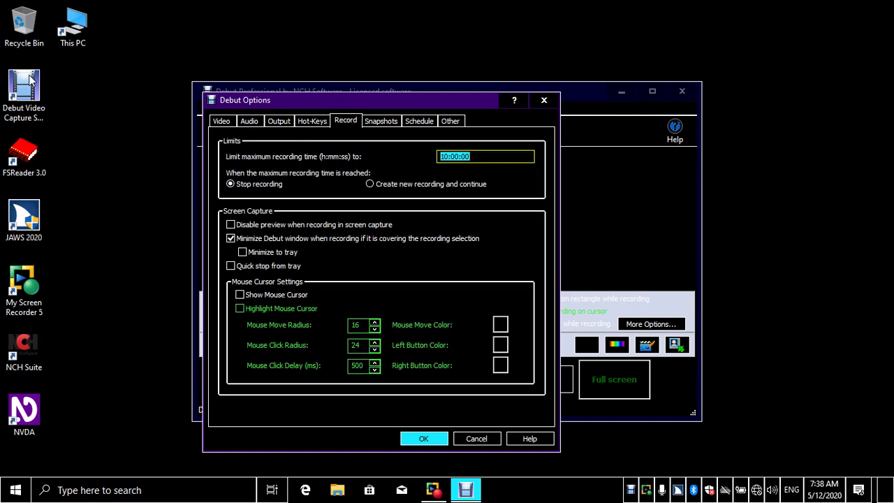
key(Tab)
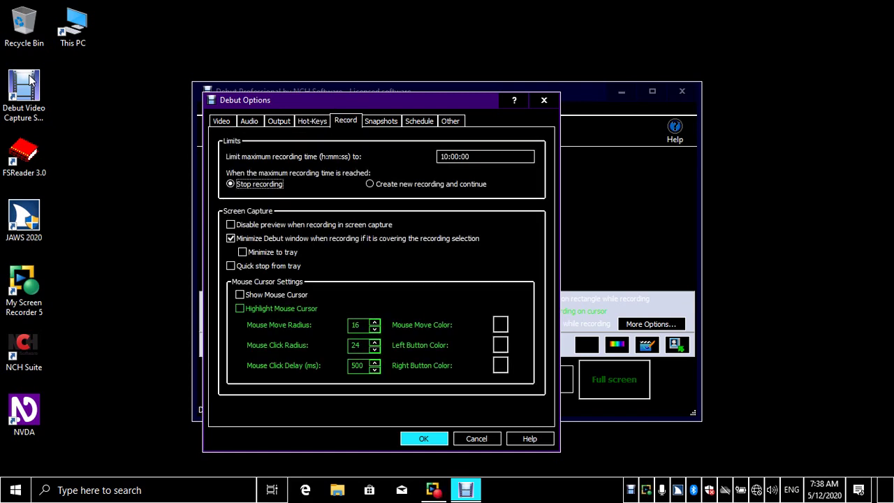
key(Tab)
key(Tab)
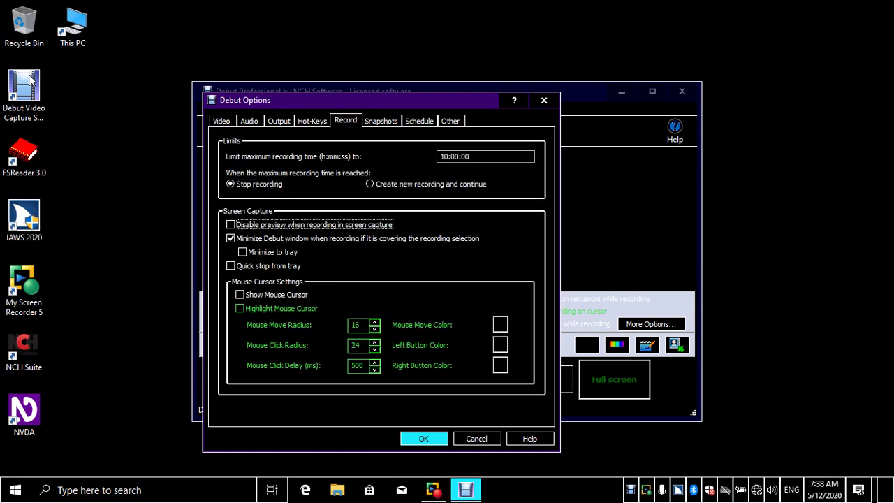
key(Tab)
key(Tab)
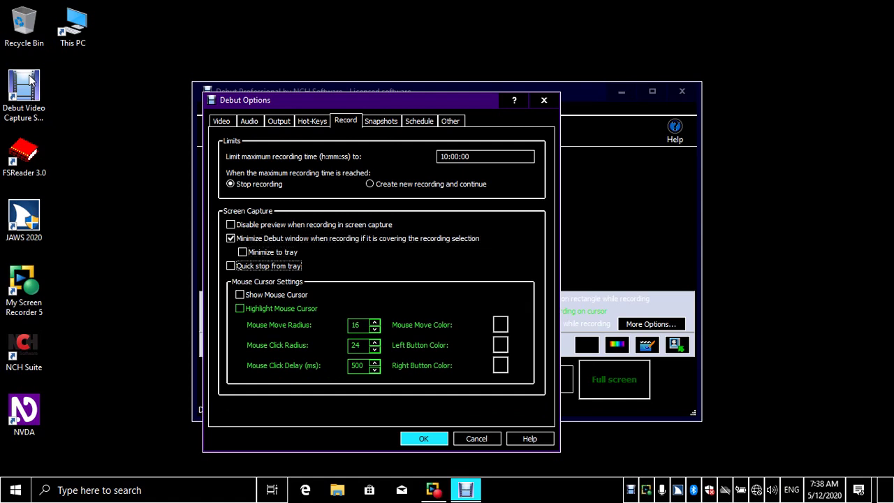
key(Tab)
key(Tab)
key(Tab)
key(Tab)
key(Tab)
key(Tab)
key(ctrl+Tab)
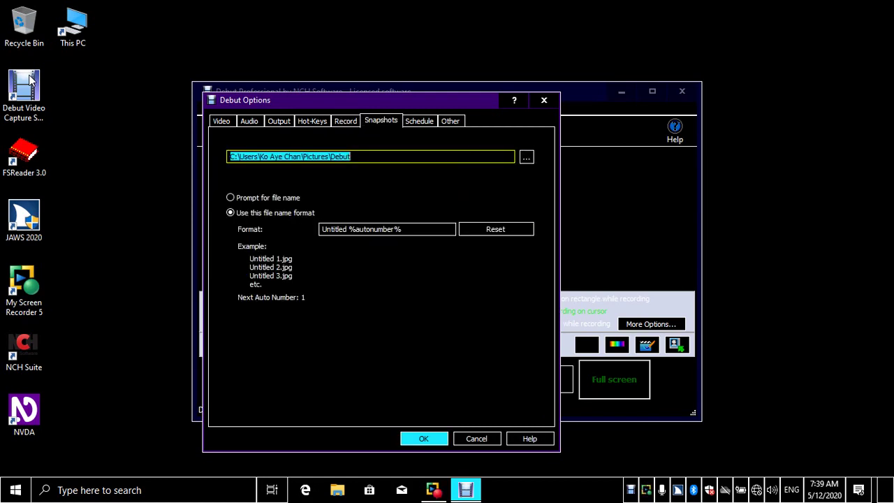
key(ctrl+Tab)
key(ctrl+Tab)
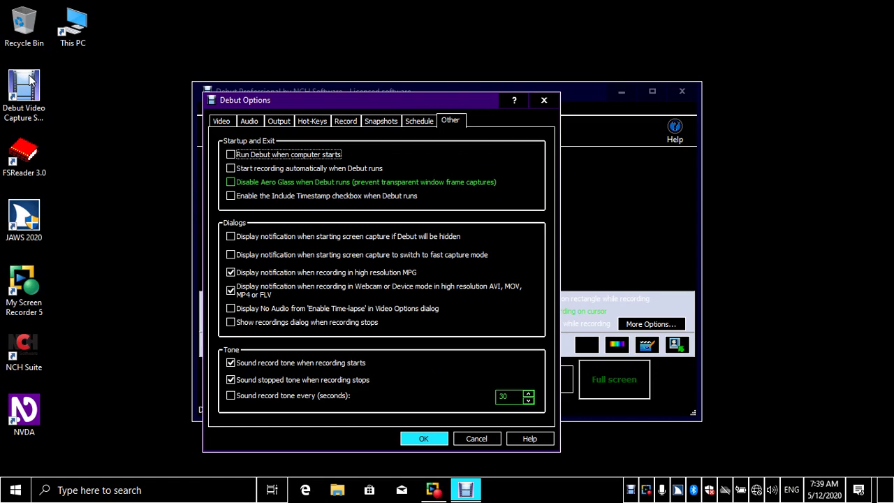
Check the auto-start, timestamp, hidden-capture and high-resolution MPG/webcam notification options, then return to the Video tab
key(Tab)
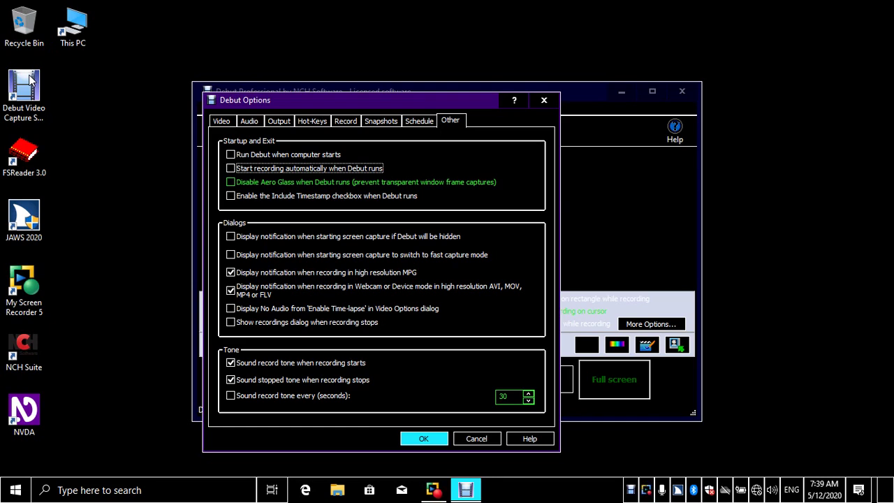
key(Tab)
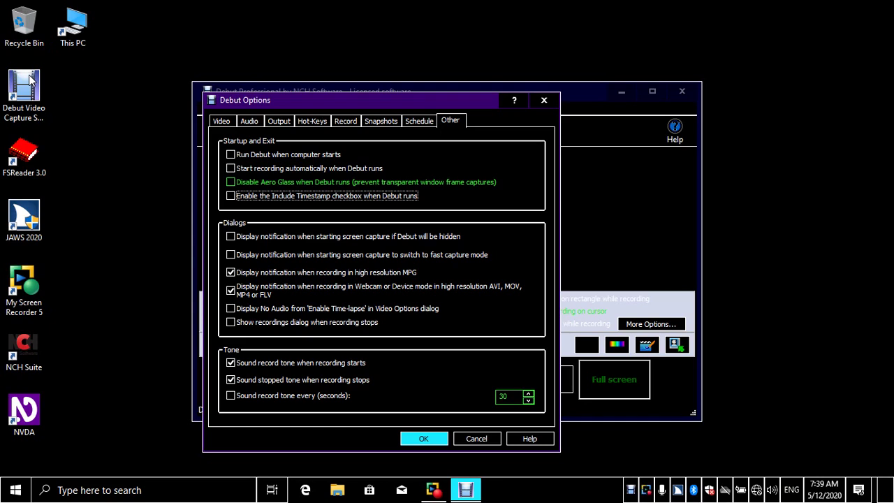
key(Tab)
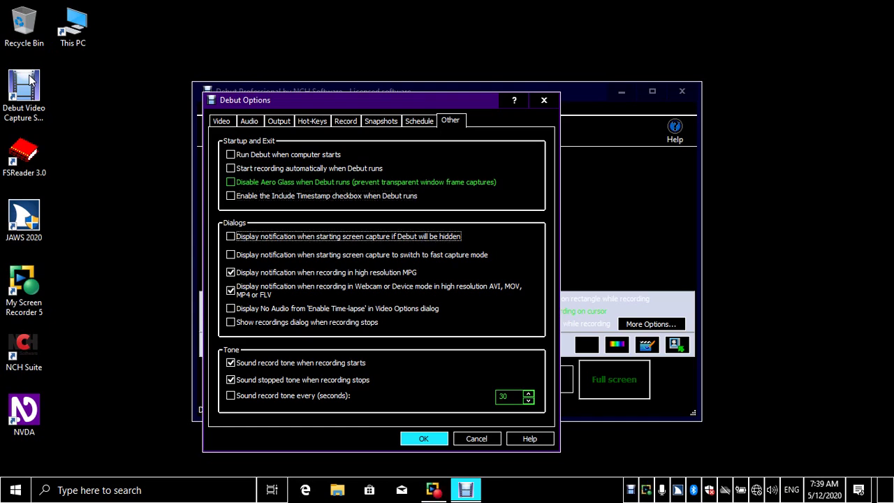
key(shift+Tab)
key(Tab)
key(Tab)
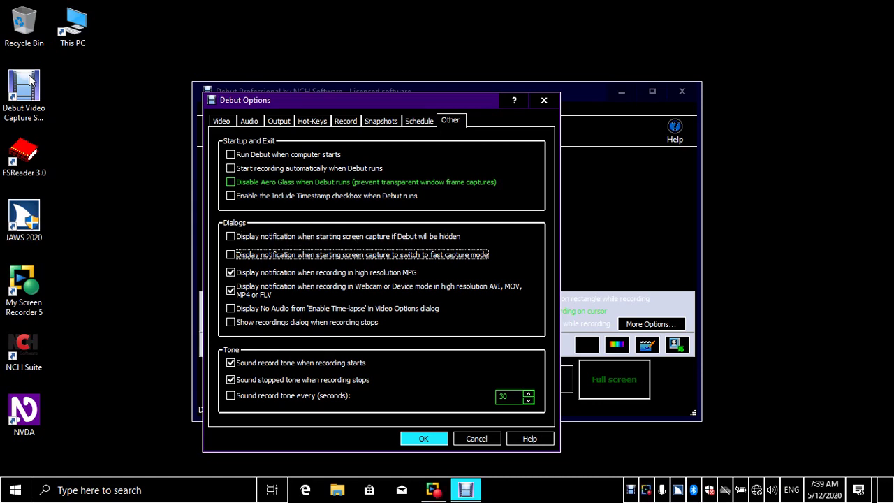
key(Tab)
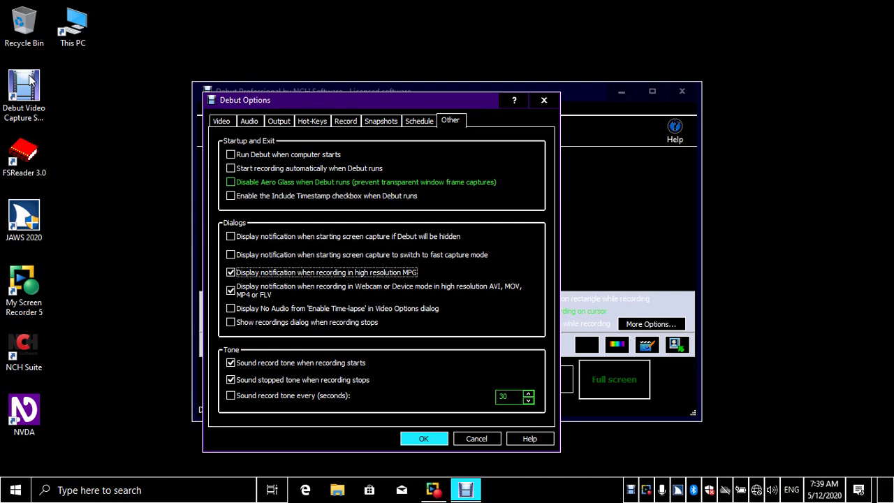
key(Tab)
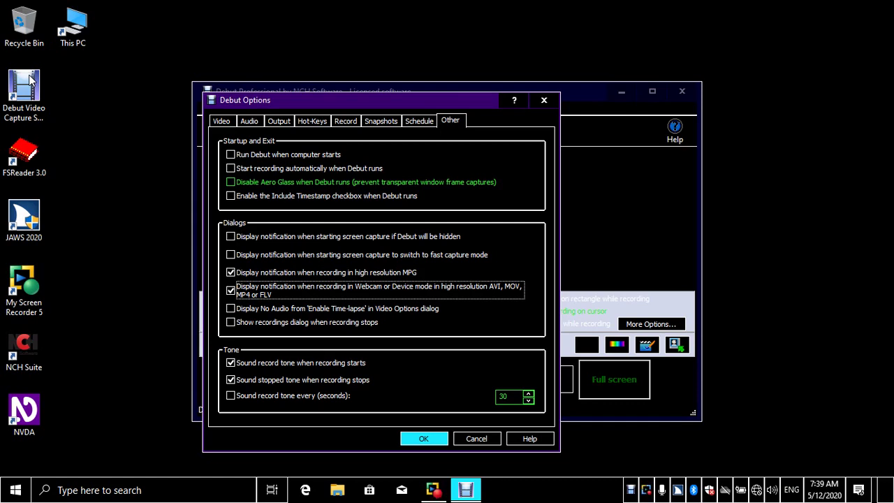
key(ctrl+Tab)
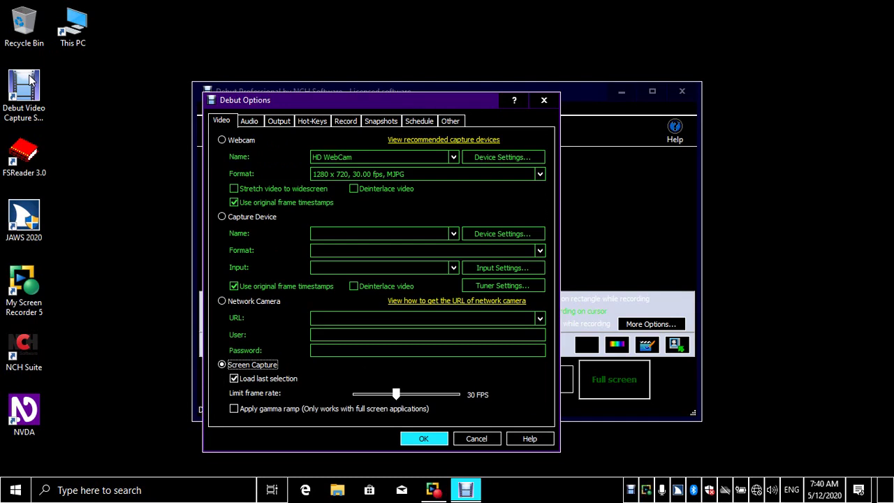
Confirm Microphone and Speakers are both enabled on the Audio tab, then cancel the Options window
key(ctrl+Tab)
key(shift+Tab)
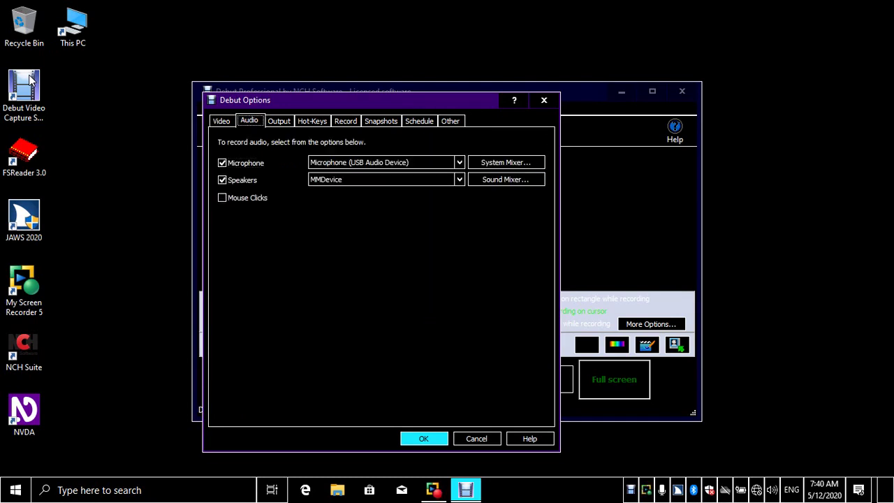
key(Tab)
key(Tab)
key(Tab)
key(Tab)
key(Tab)
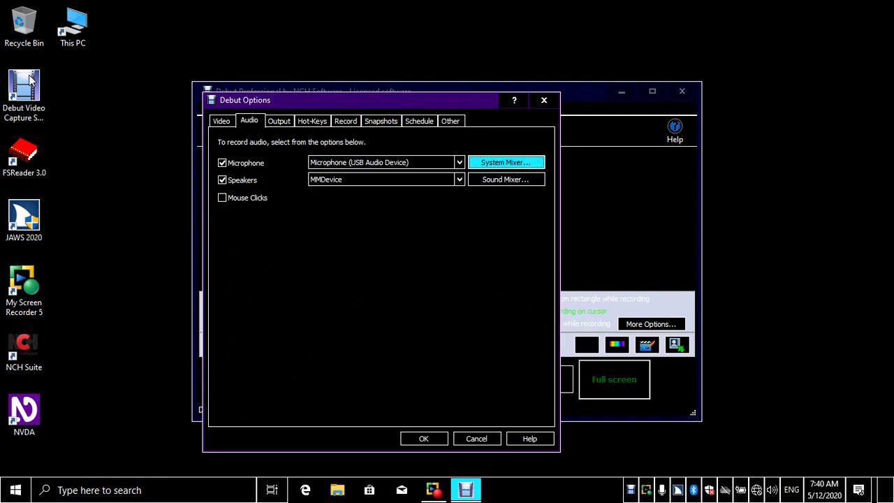
key(Tab)
key(Tab)
key(Tab)
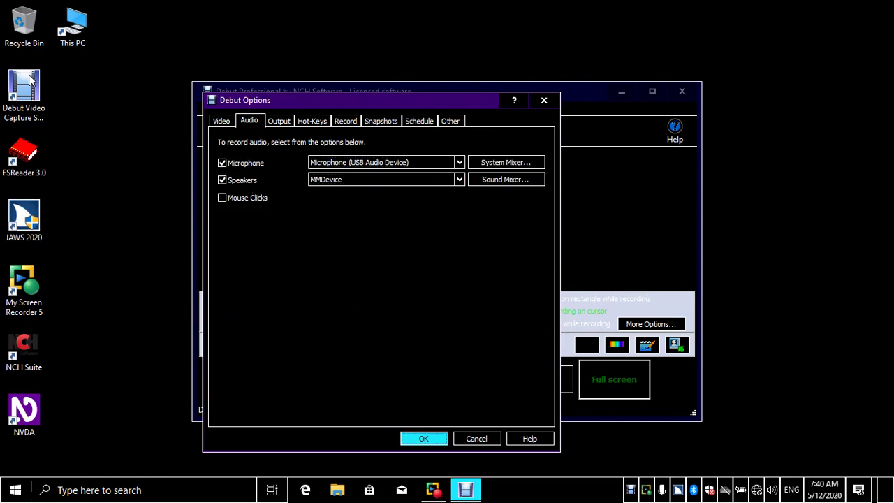
key(Tab)
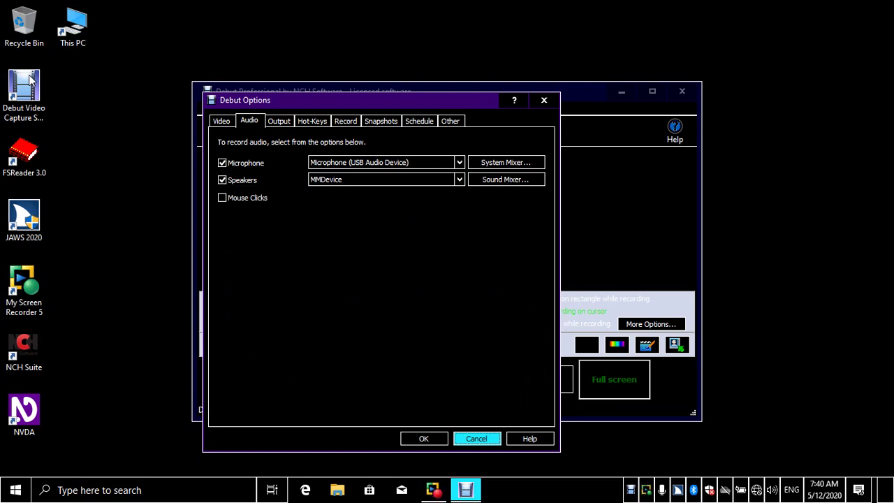
key(Return)
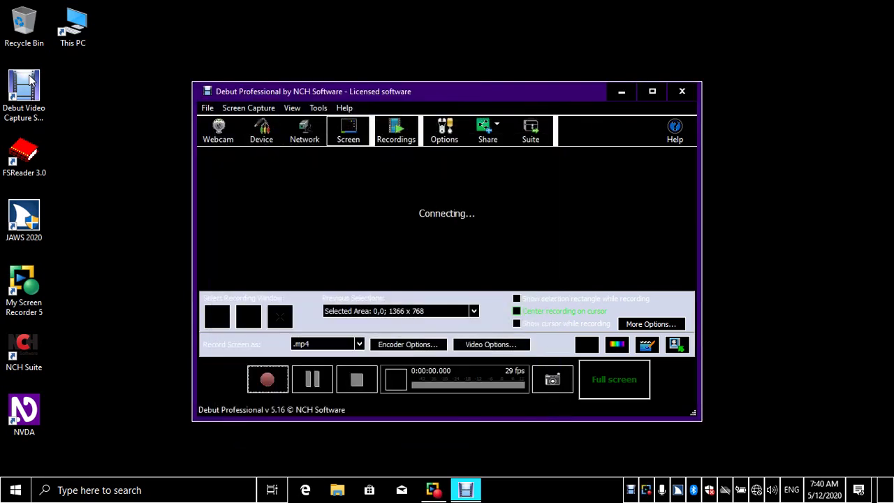